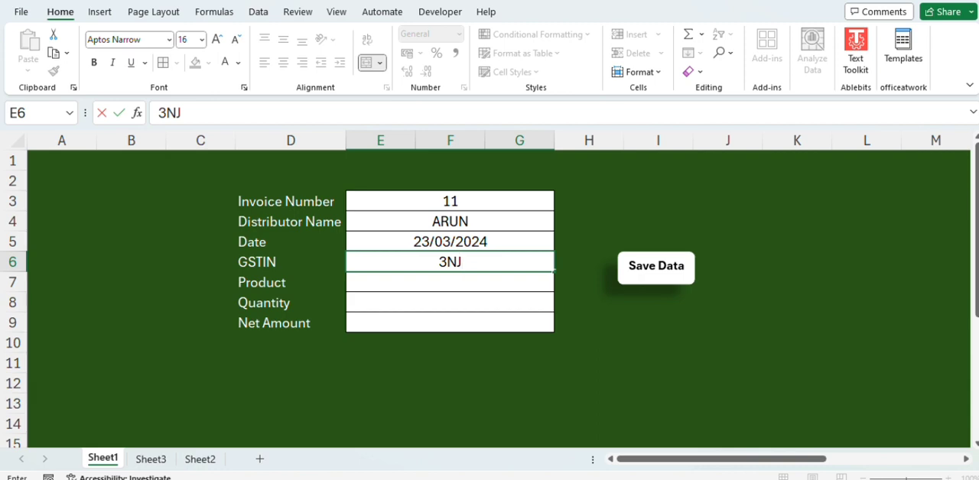
Step: Finish entering the distributor's GSTIN in the invoice form and enter COOLER as the product
type("S")
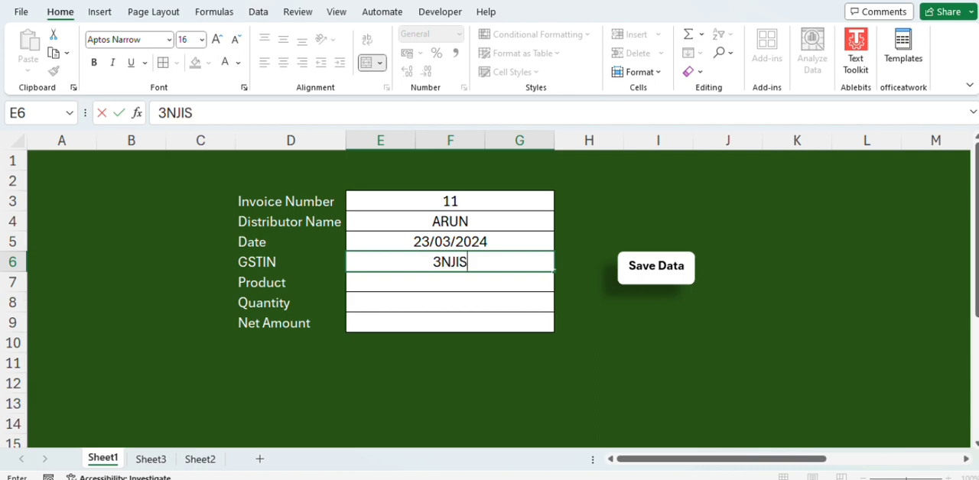
type("DHUSD")
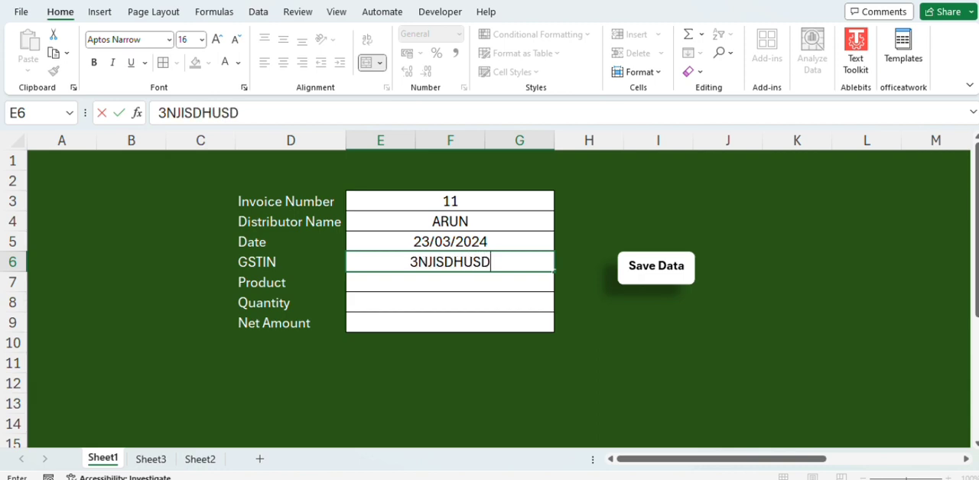
type("FH")
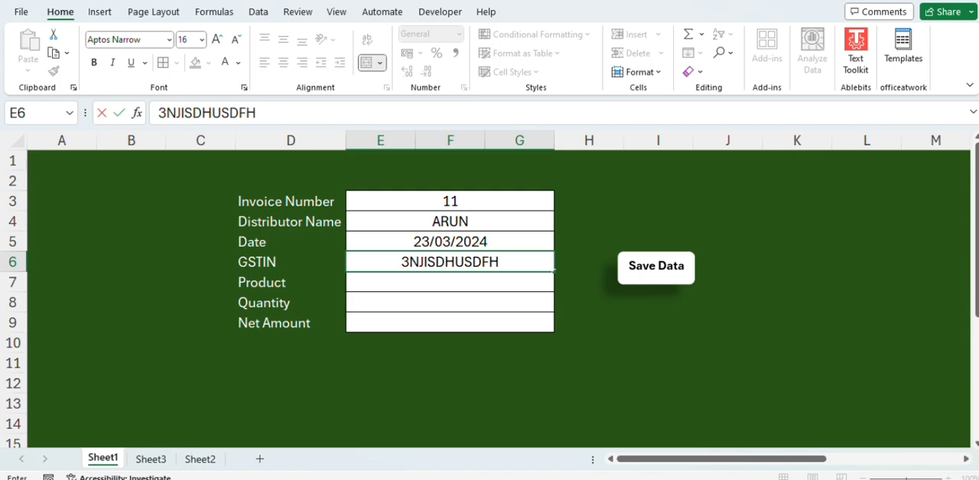
key("Return")
type("COOLER")
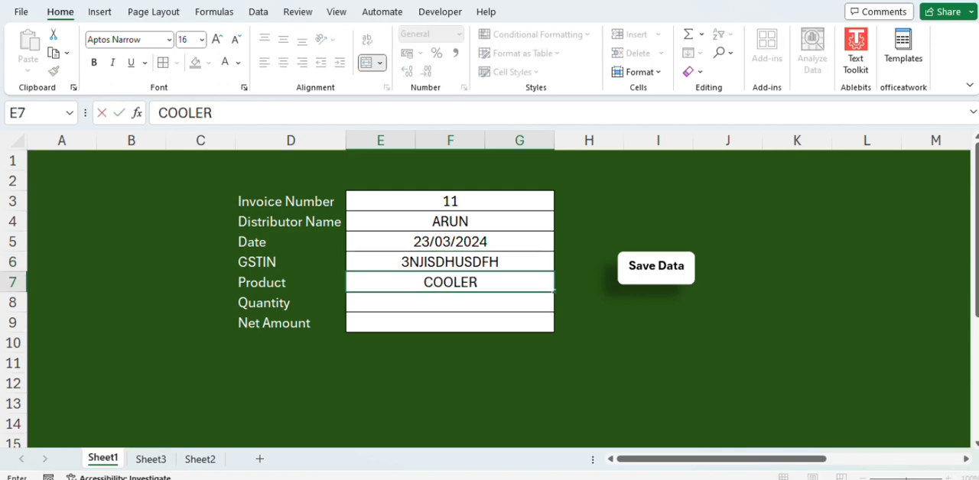
key("Return")
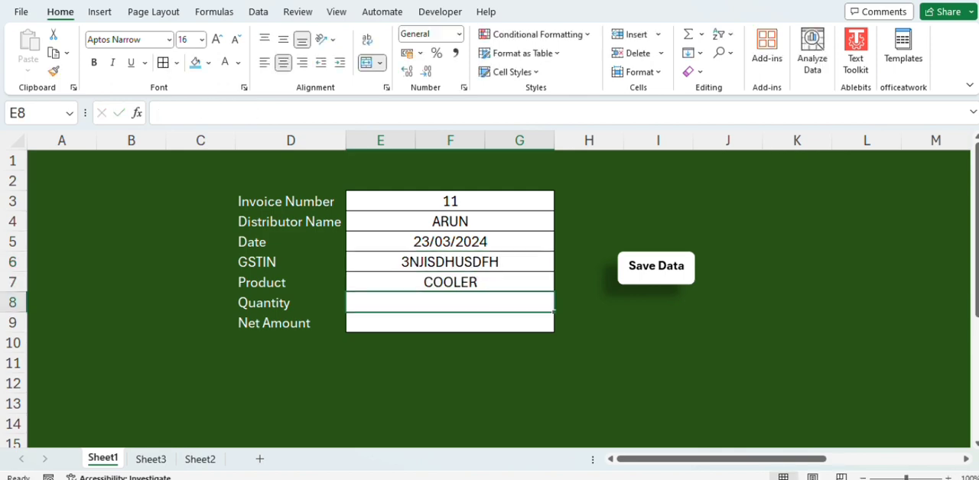
Step: Enter a quantity of 10 and a net amount of 90000, and save the invoice record
type("10")
key("Return")
type("90000")
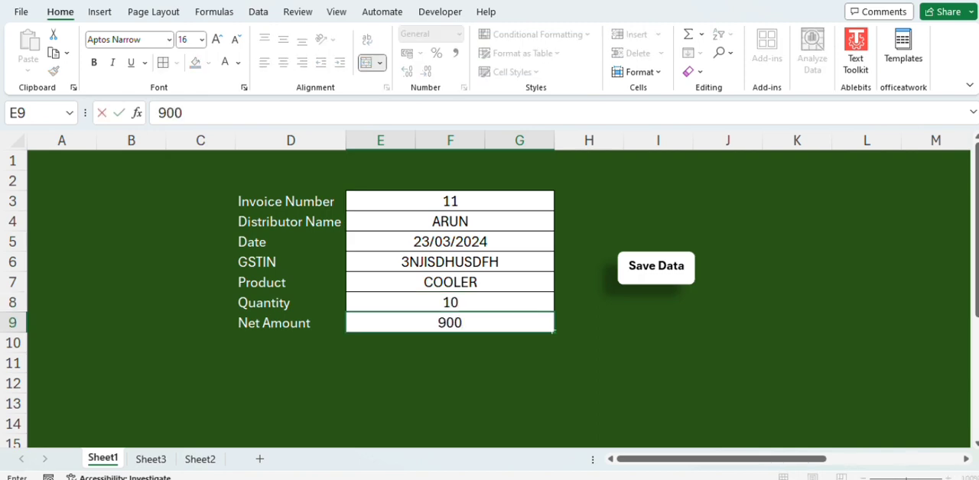
left_click(654, 277)
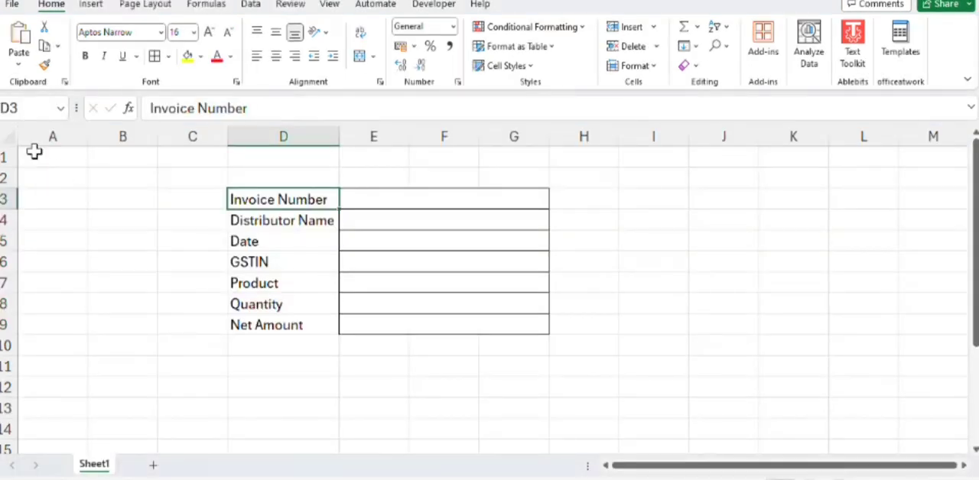
Step: Fill the worksheet area A1:T23 with dark green as the form background
left_click_drag(34, 153, 682, 349)
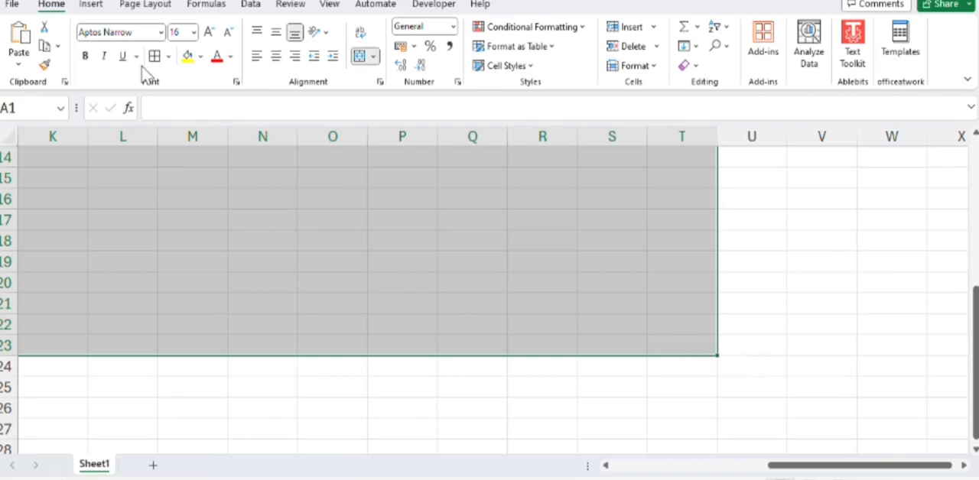
left_click(200, 56)
left_click(297, 155)
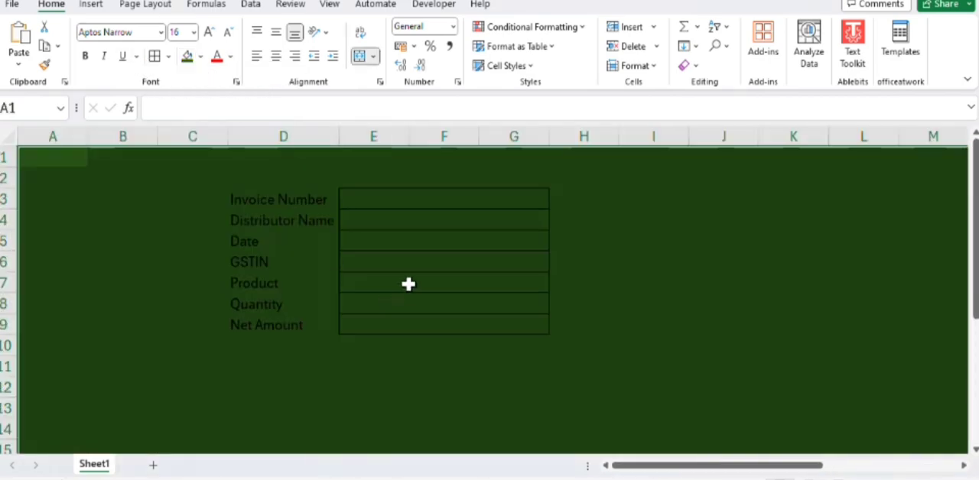
left_click(394, 266)
left_click(276, 197)
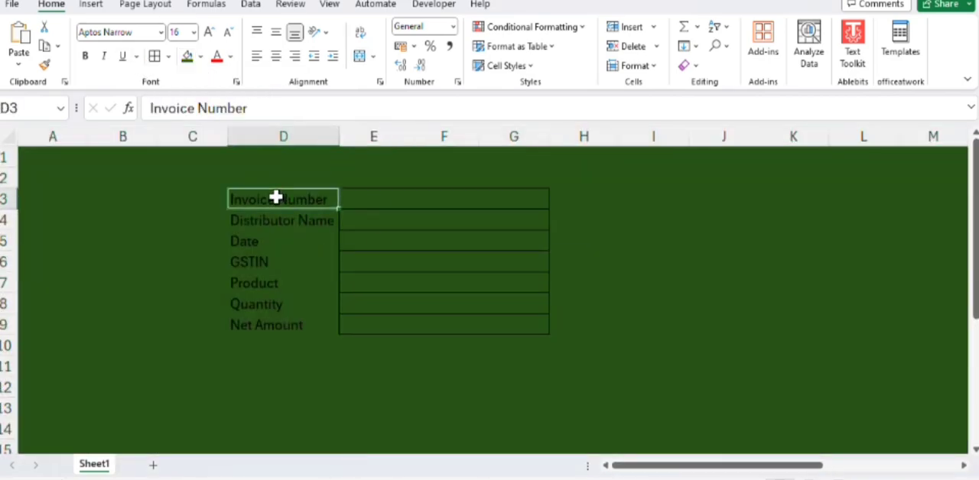
left_click(284, 222, "ctrl")
left_click(278, 244, "ctrl")
left_click(280, 262, "ctrl")
left_click(282, 283, "ctrl")
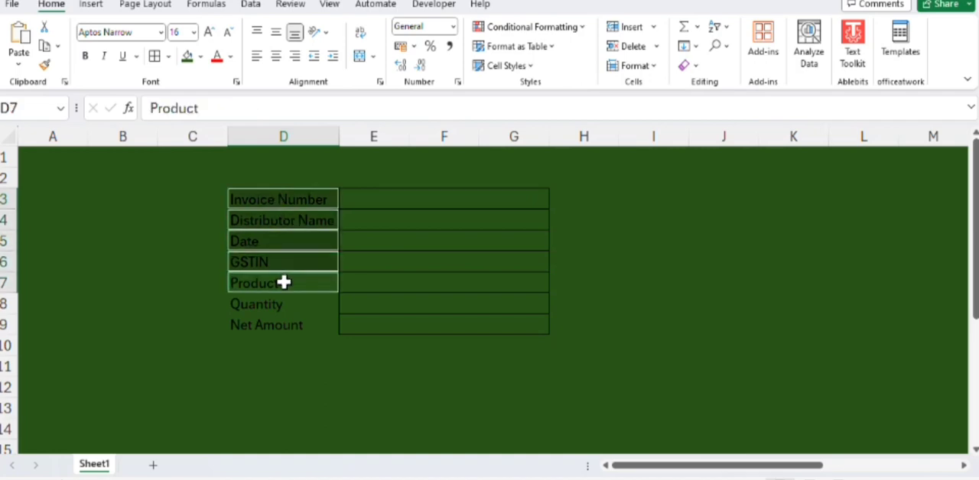
left_click(290, 306, "ctrl")
left_click(296, 340, "ctrl")
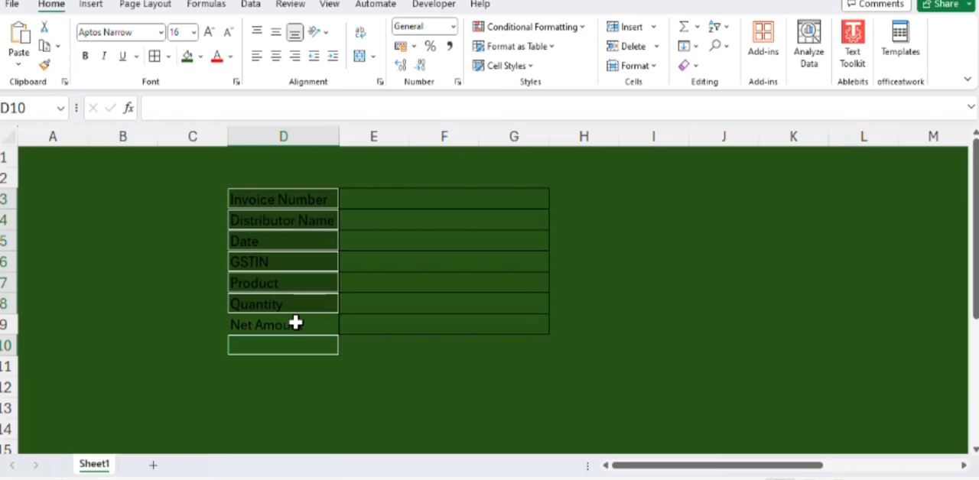
Step: Select the seven form label cells from Invoice Number to Net Amount (D3:D9) together
left_click(261, 201)
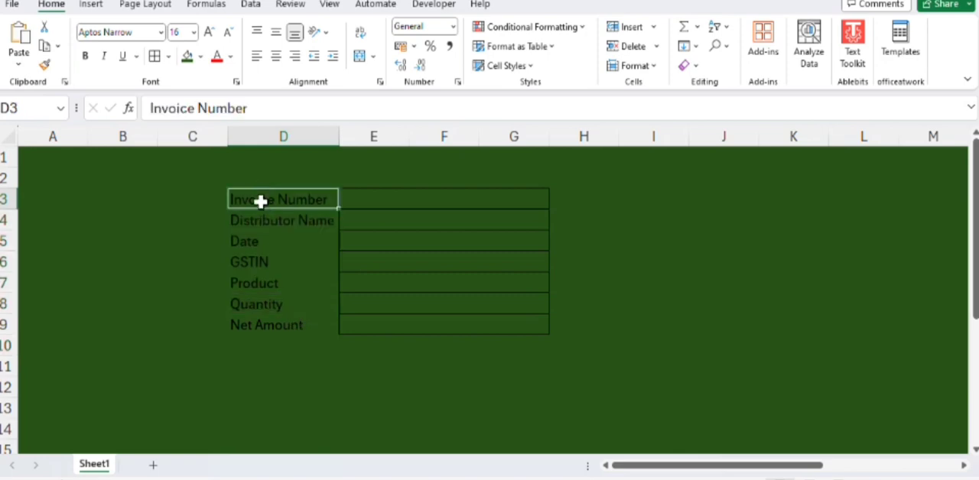
left_click(258, 219, "ctrl")
left_click(264, 244, "ctrl")
left_click(269, 263, "ctrl")
left_click(276, 283, "ctrl")
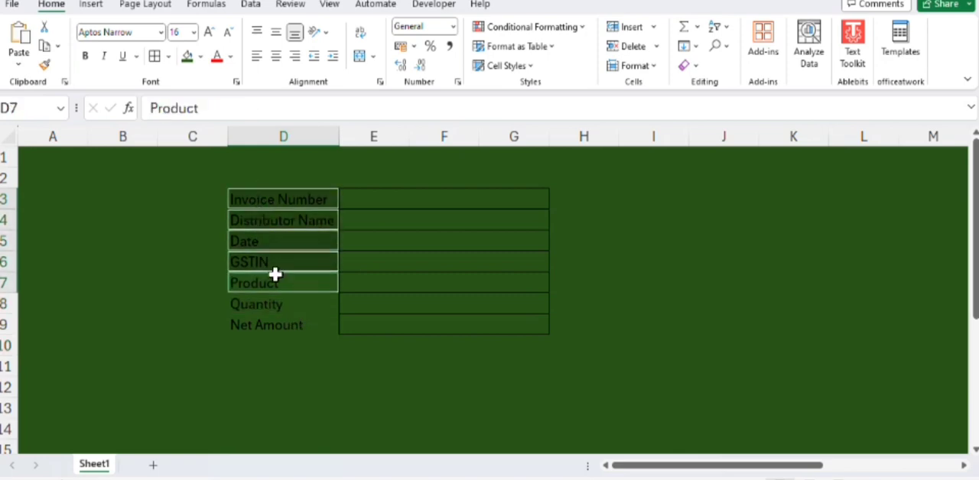
left_click(276, 304, "ctrl")
left_click(277, 325, "ctrl")
Step: Try a white fill on the selected label cells and undo it
left_click(199, 56)
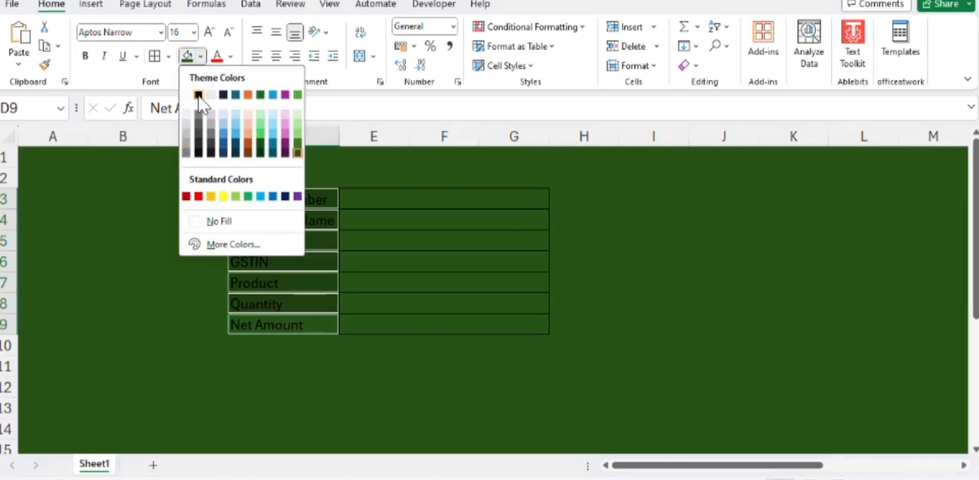
left_click(186, 95)
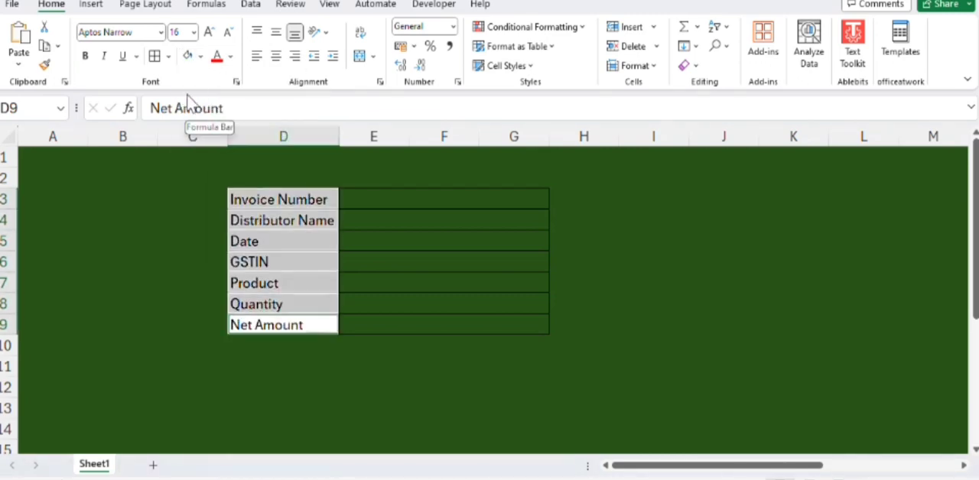
key("ctrl+z")
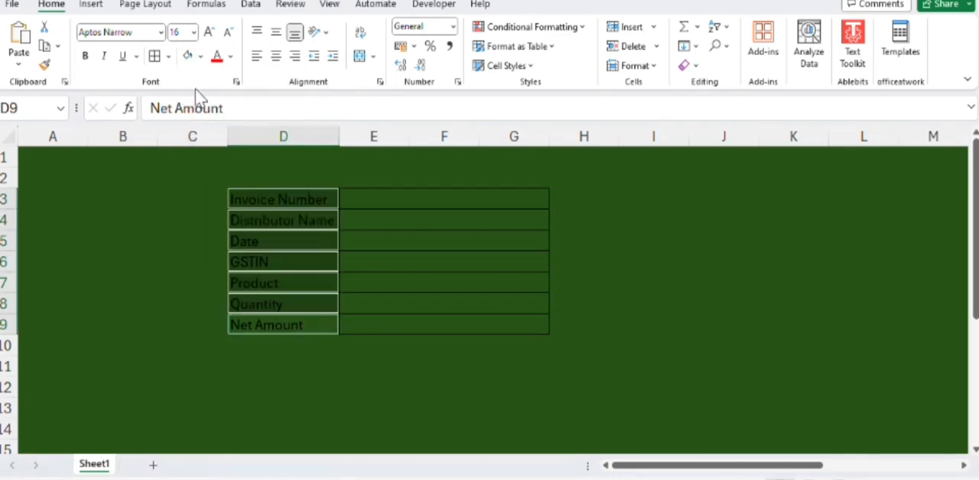
Step: Set the font color of the labels in D3:D9 to white
left_click(229, 56)
left_click(219, 95)
Step: Remove the green fill from the seven merged entry cells beside the labels, rows 3 to 9 in columns E to G
left_click(381, 194)
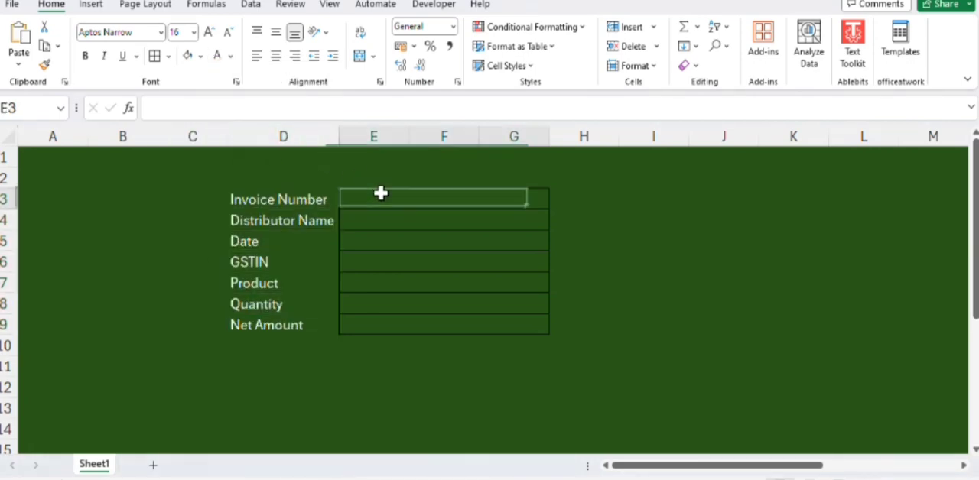
left_click(378, 218, "ctrl")
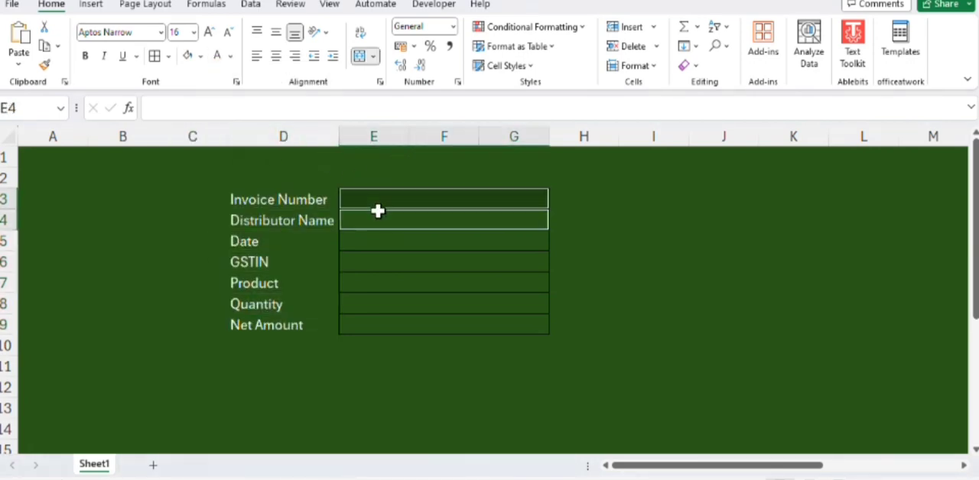
left_click(382, 241, "ctrl")
left_click(391, 261, "ctrl")
left_click(391, 283, "ctrl")
left_click(393, 304, "ctrl")
left_click(392, 325, "ctrl")
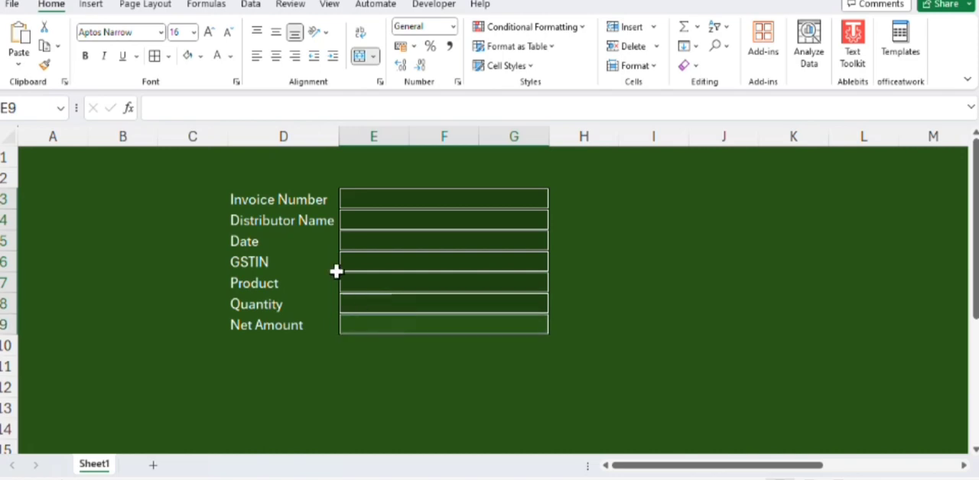
left_click(202, 55)
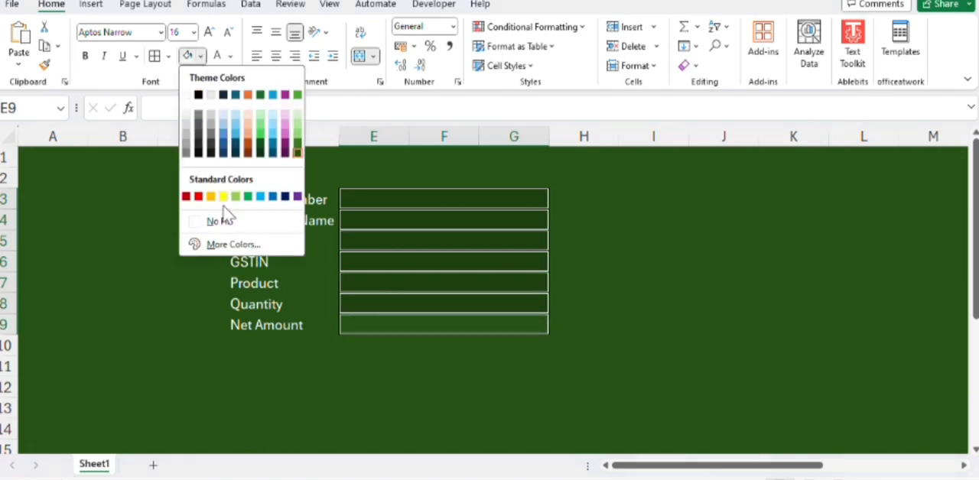
left_click(225, 219)
left_click(618, 266)
left_click(447, 239)
left_click(437, 200)
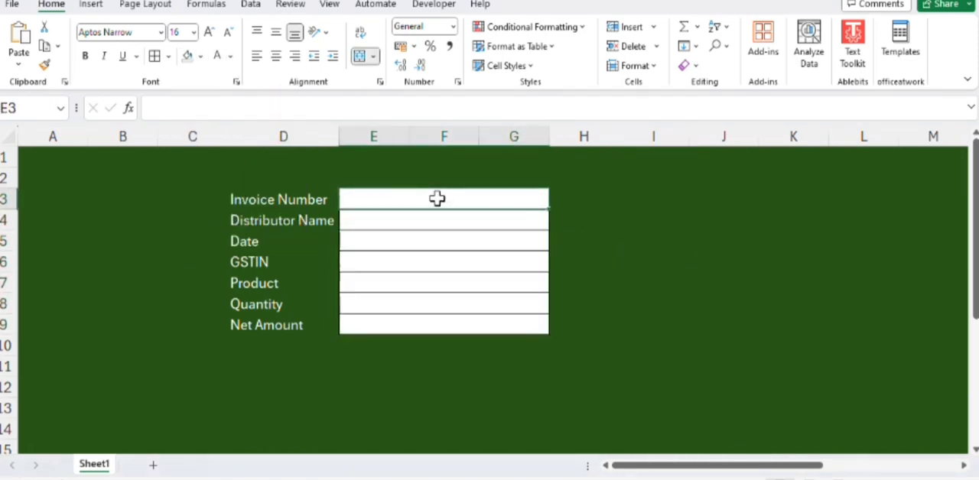
key("alt+F11")
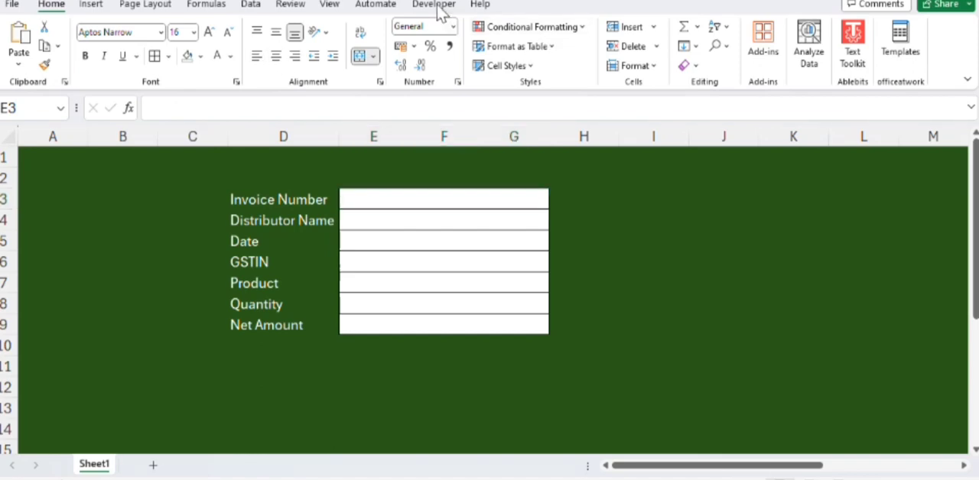
left_click(434, 6)
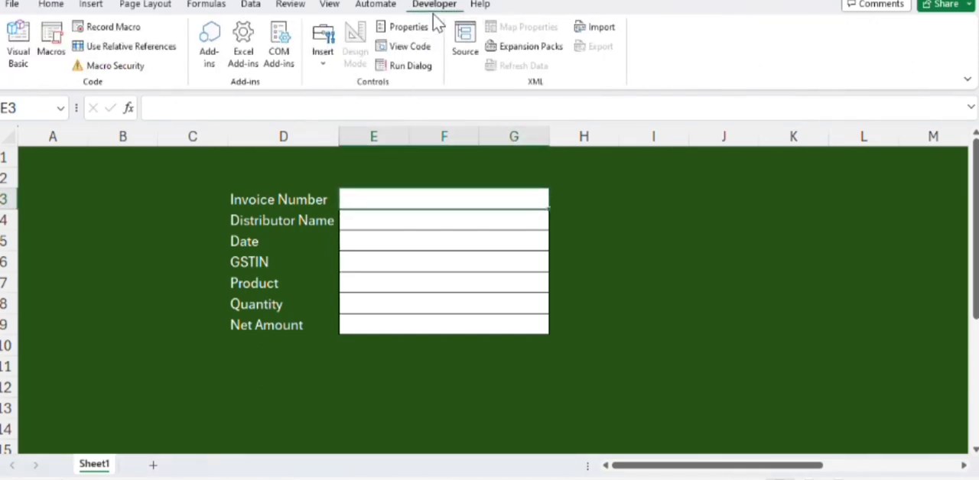
Step: Draw a rounded rectangle about 1.19 cm high and 2.81 cm wide in column I, beside the form's middle rows
left_click(89, 5)
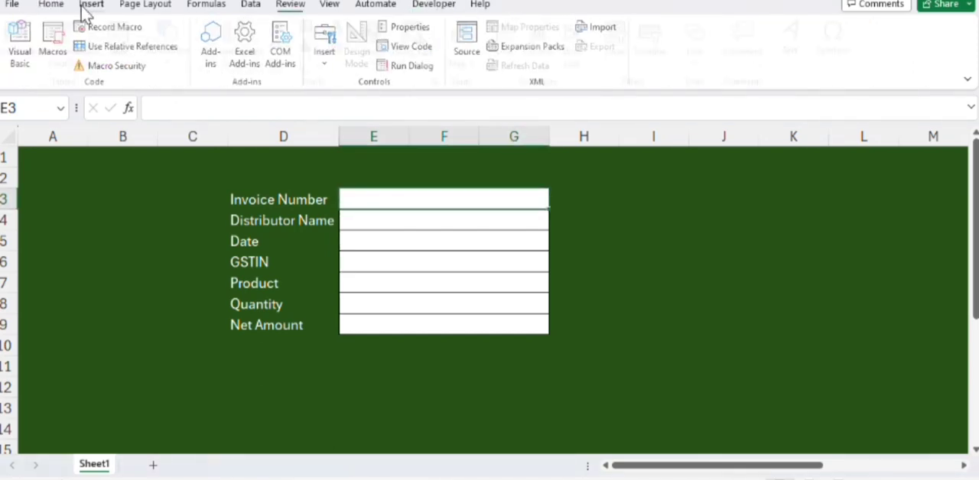
left_click(186, 62)
left_click(204, 115)
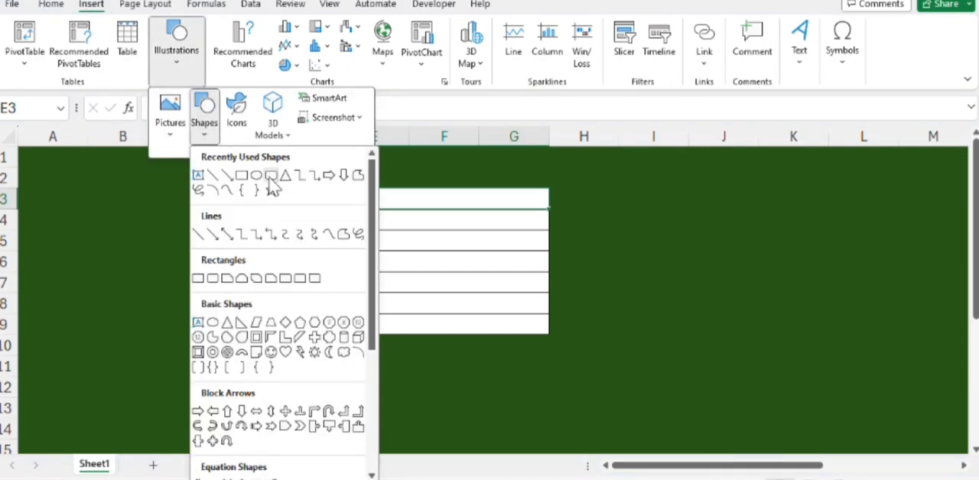
left_click(269, 177)
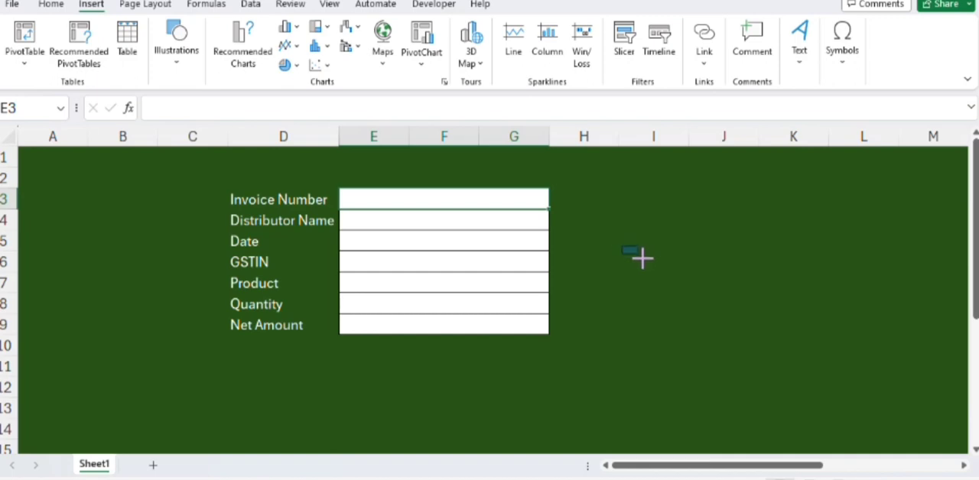
left_click_drag(641, 258, 699, 280)
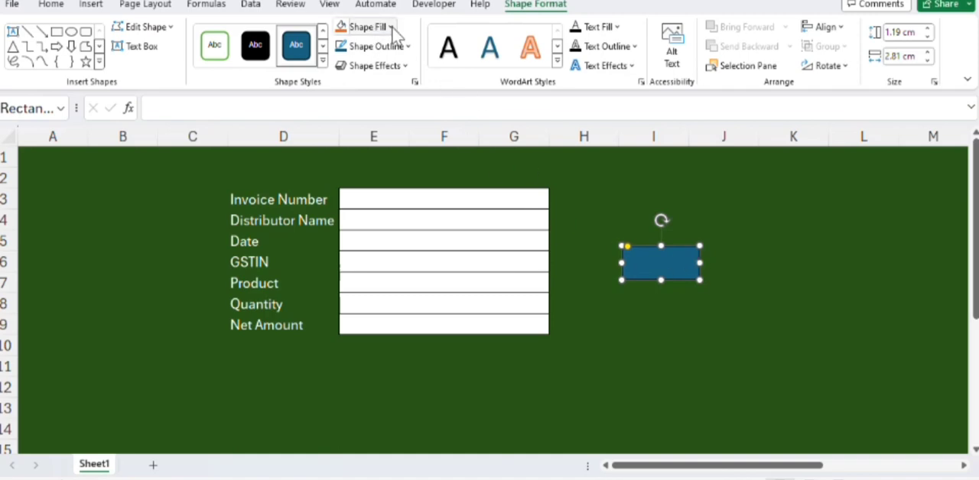
Step: Fill the rounded rectangle with white and remove its outline
left_click(391, 27)
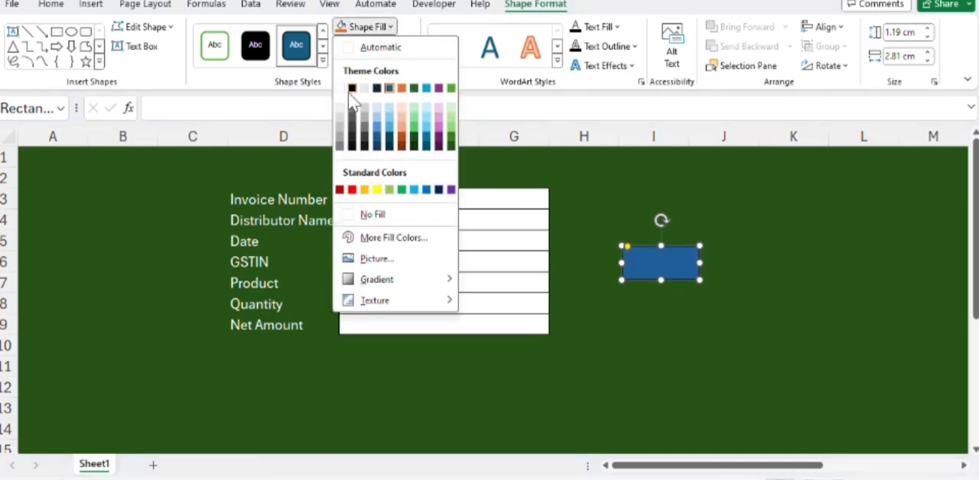
left_click(364, 88)
left_click(408, 46)
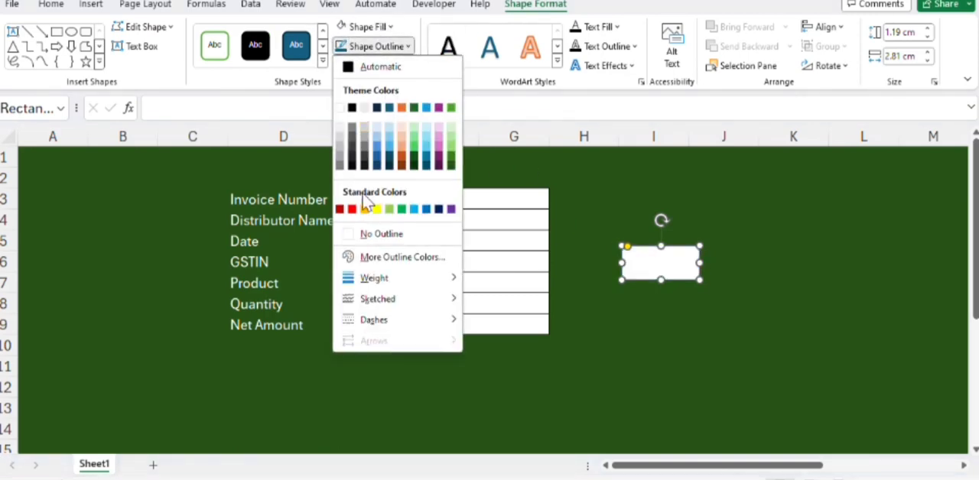
left_click(375, 234)
Step: Give the rounded rectangle a soft shadow effect falling toward its lower left
left_click(409, 66)
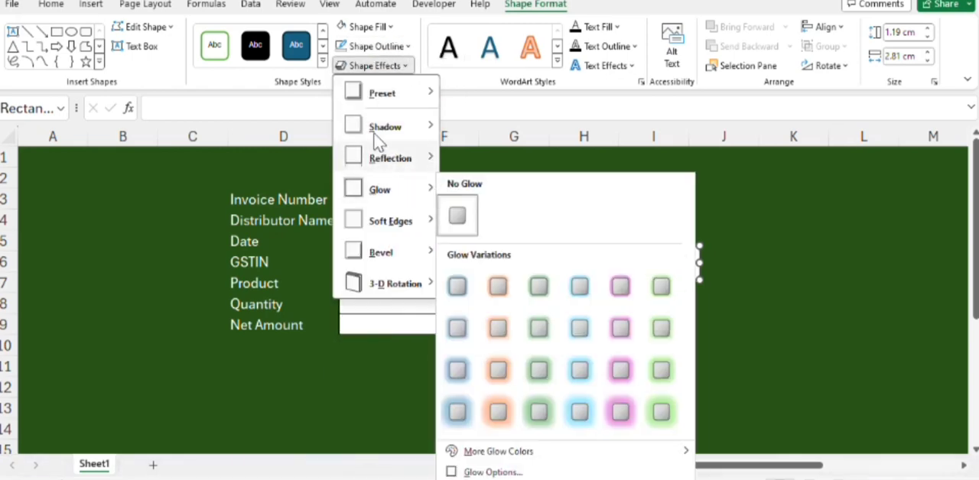
mouse_move(428, 92)
left_click(455, 232)
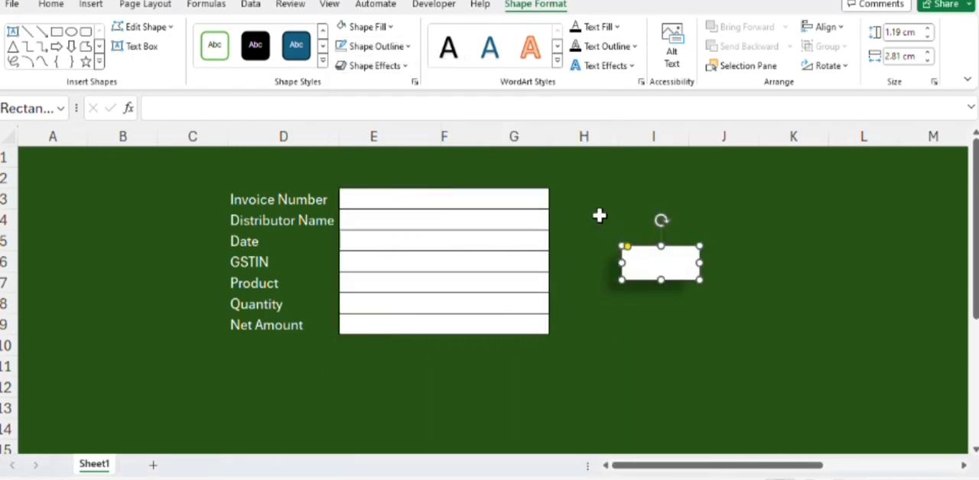
left_click(408, 66)
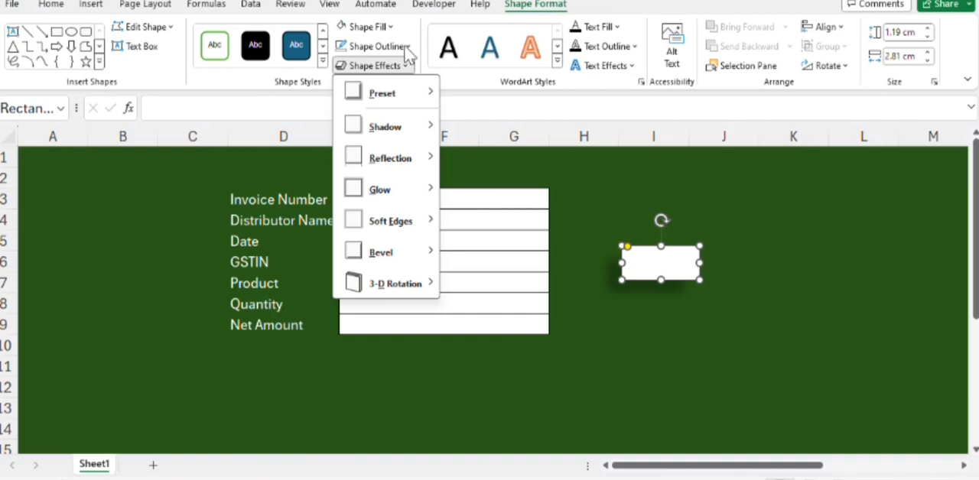
left_click(406, 48)
left_click(391, 30)
left_click(391, 29)
left_click(390, 29)
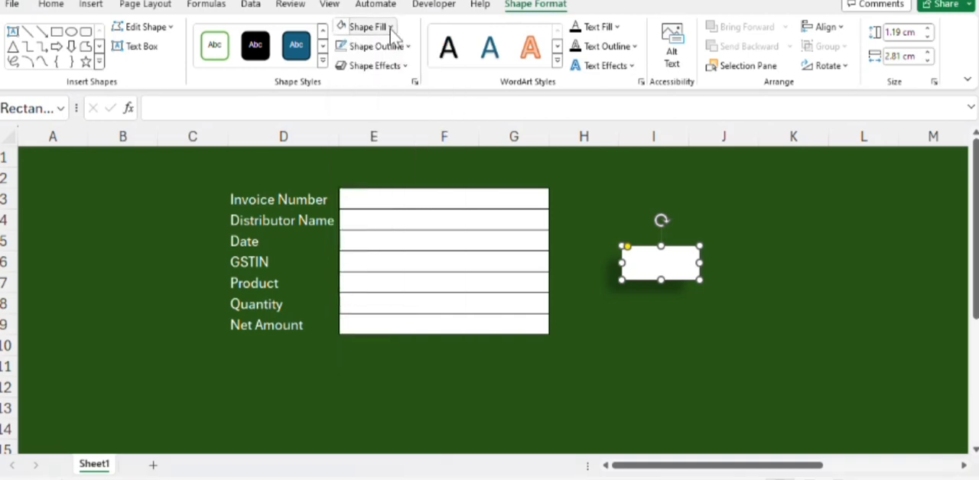
right_click(649, 267)
left_click(690, 189)
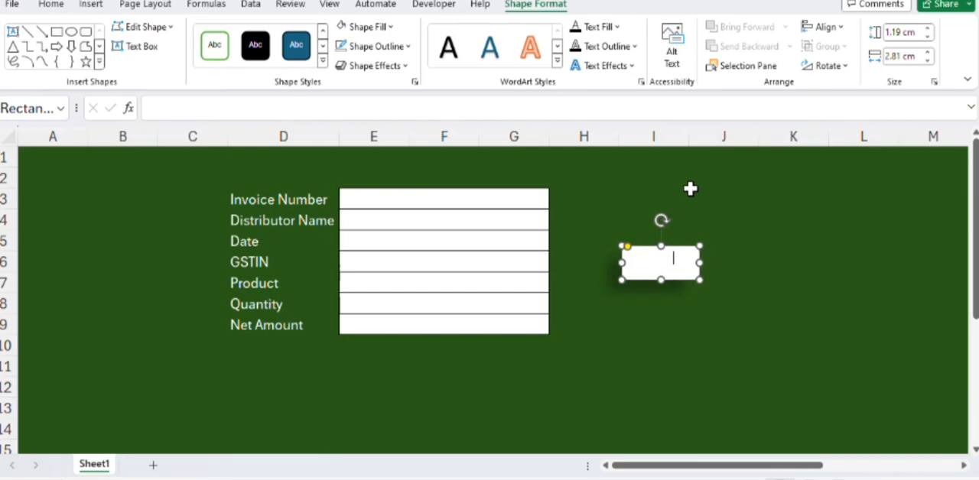
Step: Nudge the white rounded rectangle slightly down and left, label it "Save Data" and give the text a black font colour
mouse_move(674, 261)
left_mouse_down()
mouse_move(627, 257)
mouse_move(667, 266)
left_mouse_up()
left_click(663, 263)
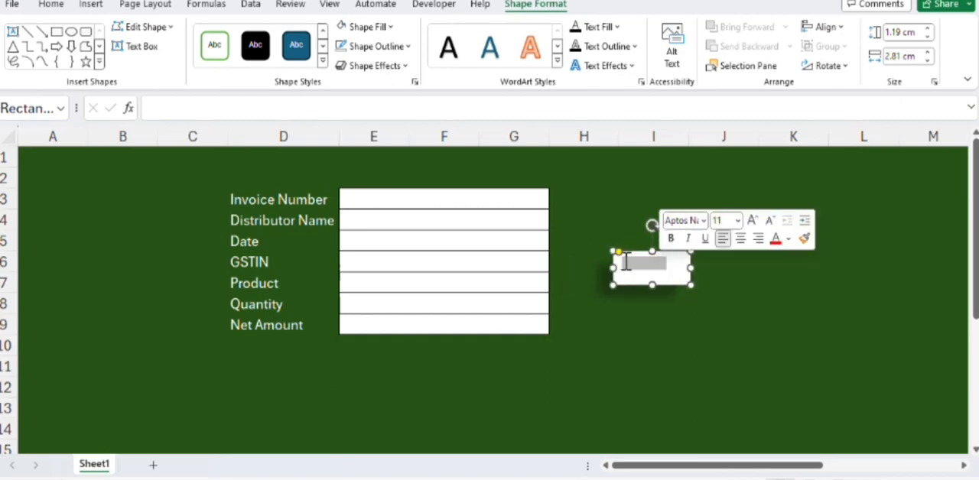
left_click(51, 4)
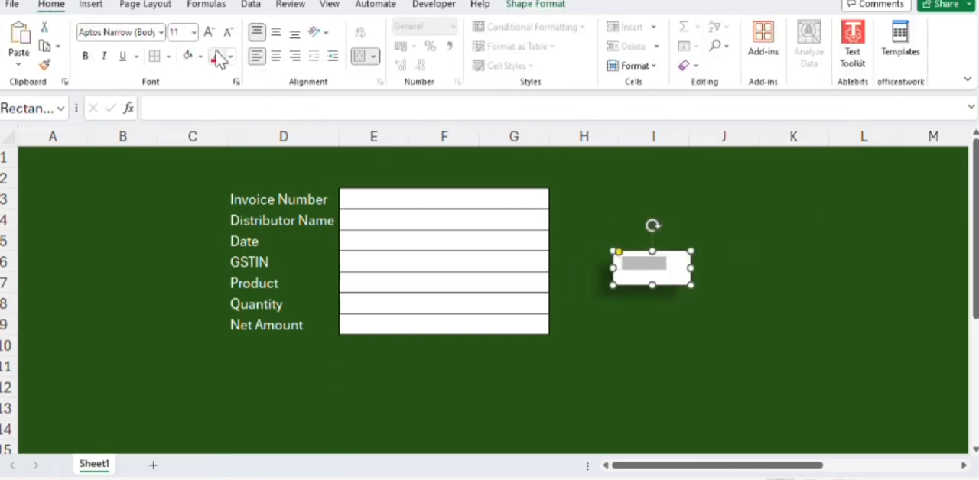
left_click(230, 56)
left_click(228, 126)
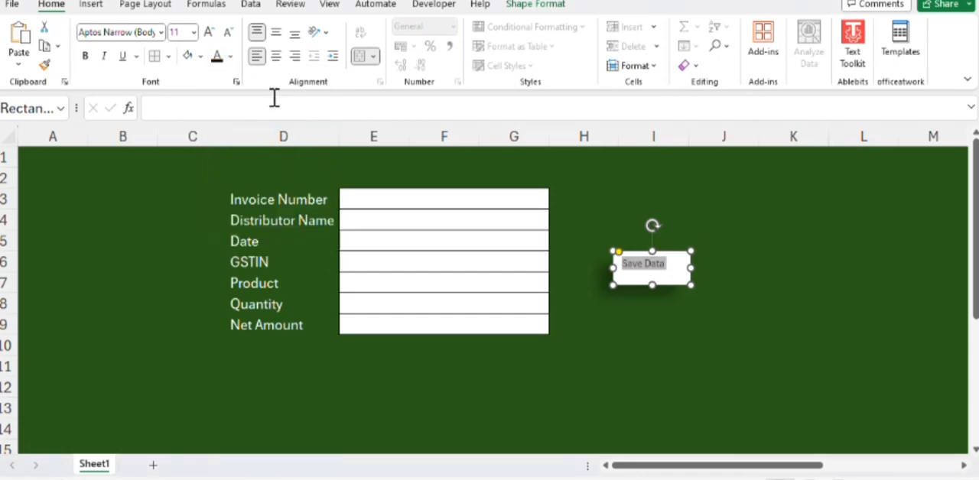
Step: Format the Save Data label at size 14, bold and horizontally centred in its shape
left_click(195, 32)
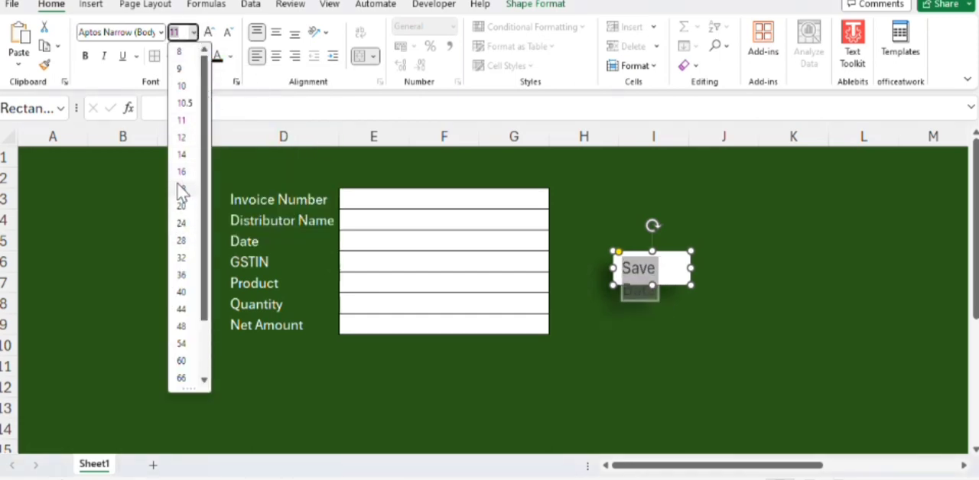
left_click(182, 157)
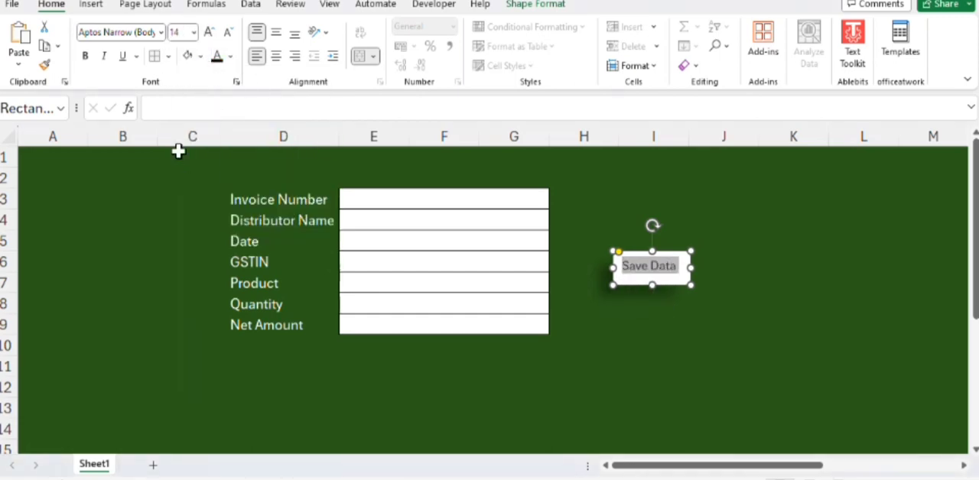
left_click(85, 56)
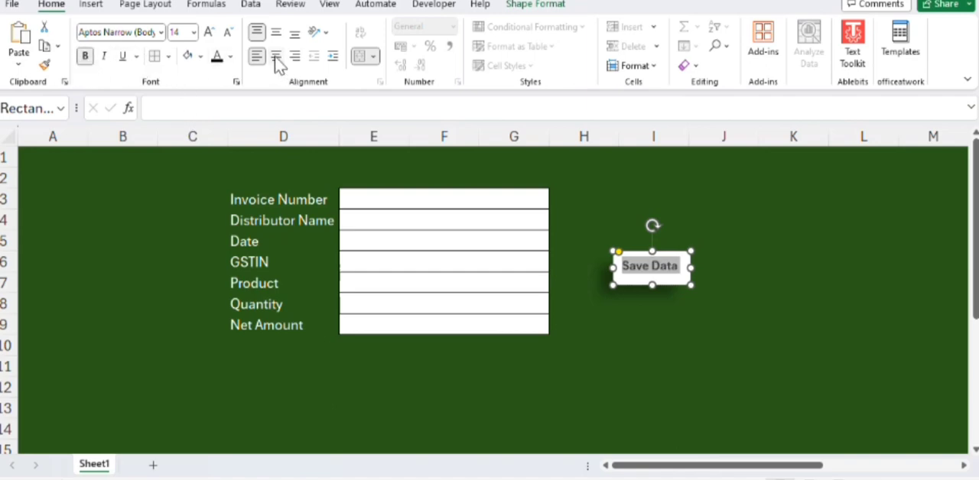
left_click(659, 321)
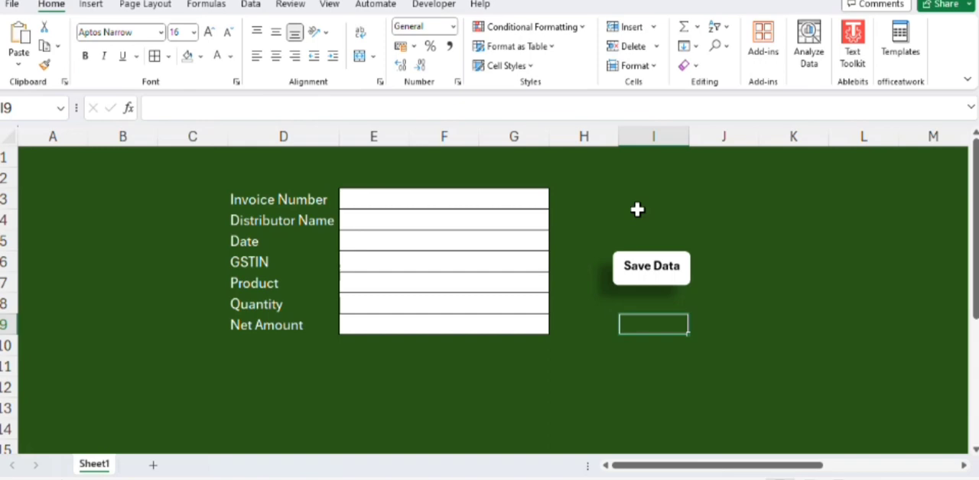
Step: Copy the seven labels in D3:D9 and paste them transposed, without their formatting, into row 1 of a new sheet, starting at A1
left_click(515, 199)
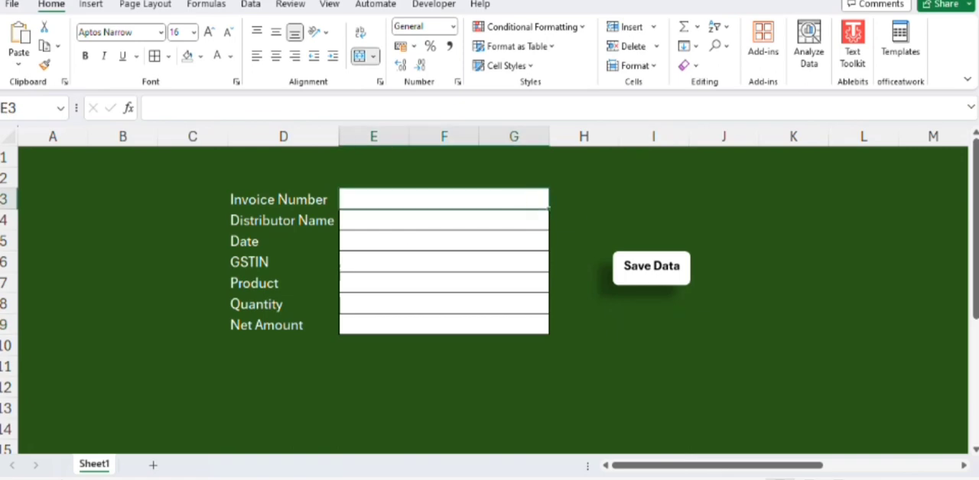
left_click(261, 205)
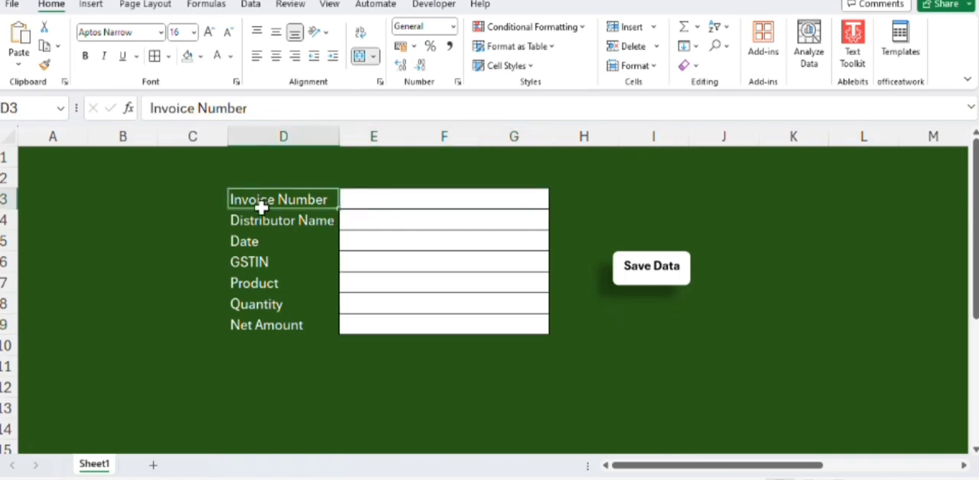
left_click_drag(261, 205, 250, 321)
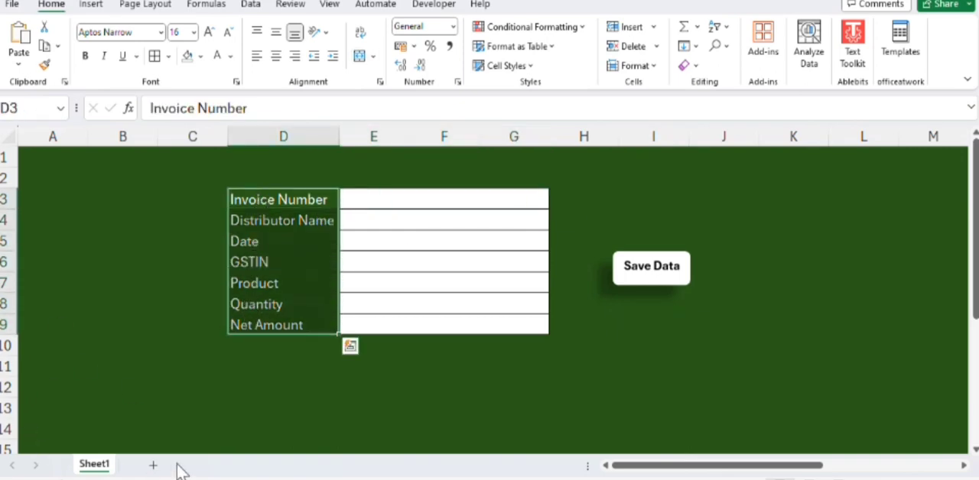
left_click(153, 465)
right_click(70, 163)
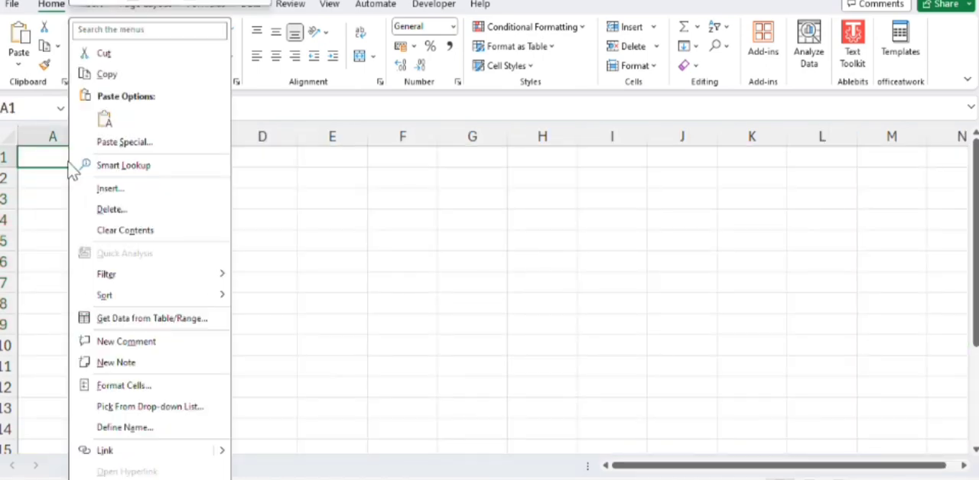
left_click(130, 141)
left_click(191, 241)
left_click(214, 259)
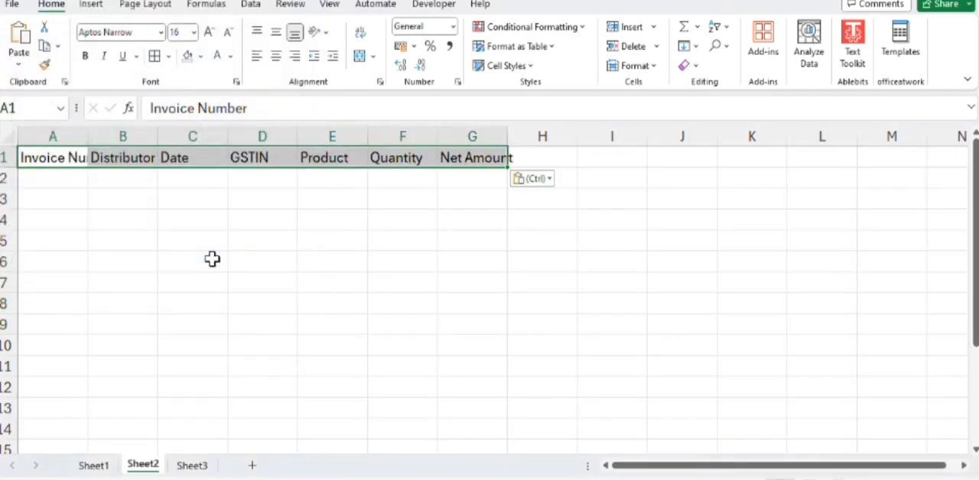
Step: Autofit columns A, B and G on Sheet2 to the width of their headers
double_click(88, 145)
double_click(190, 138)
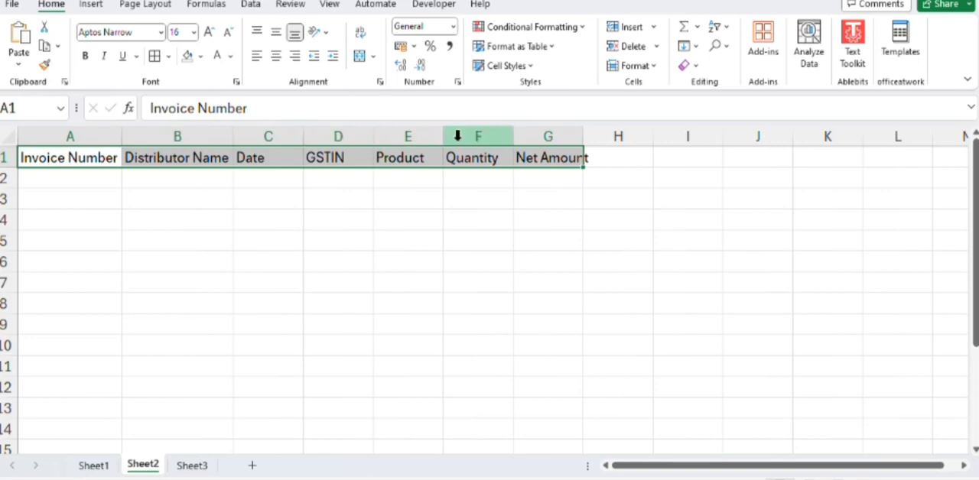
double_click(583, 135)
left_click(59, 177)
Step: Fill the header row A1:G1 with Turquoise, Accent 4, Lighter 40%
left_click(48, 161)
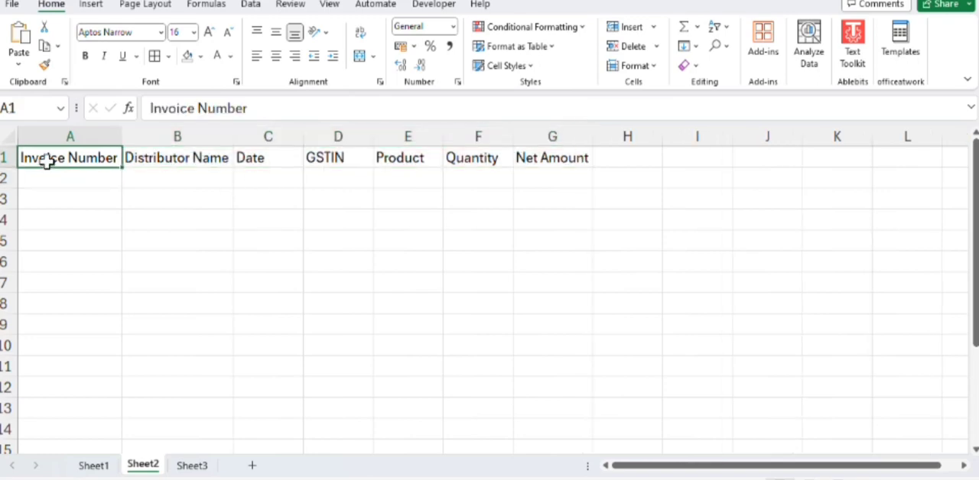
mouse_move(48, 159)
left_mouse_down()
mouse_move(267, 146)
mouse_move(533, 153)
left_mouse_up()
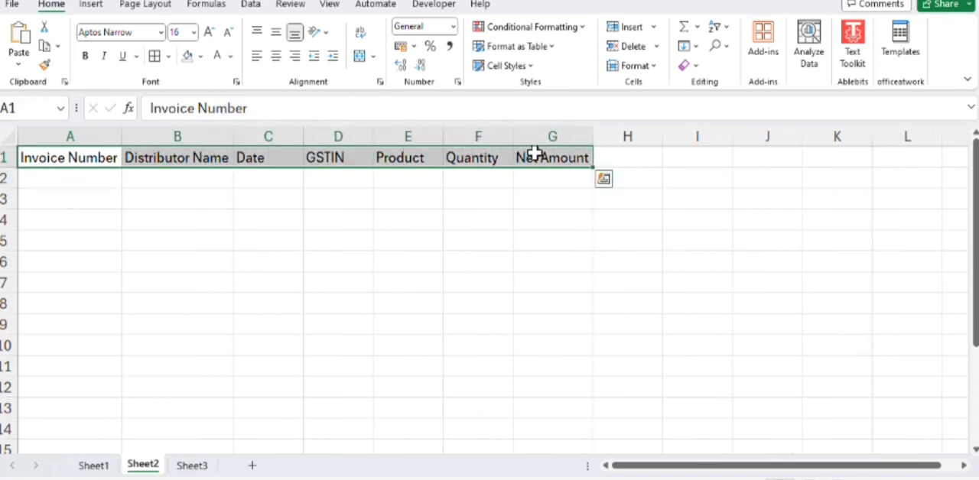
left_click(201, 56)
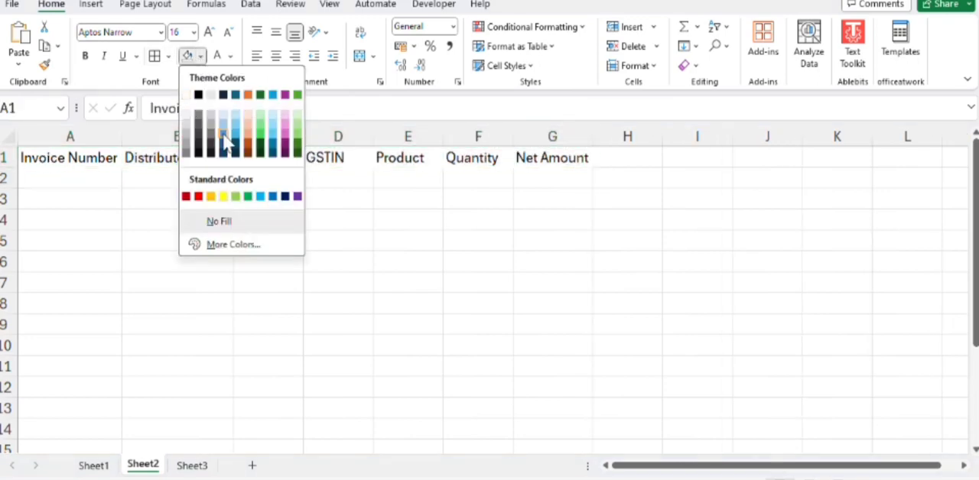
left_click(278, 140)
Step: Apply all borders to the range A2:G6 below the headers
left_click(153, 178)
left_click_drag(31, 175, 546, 267)
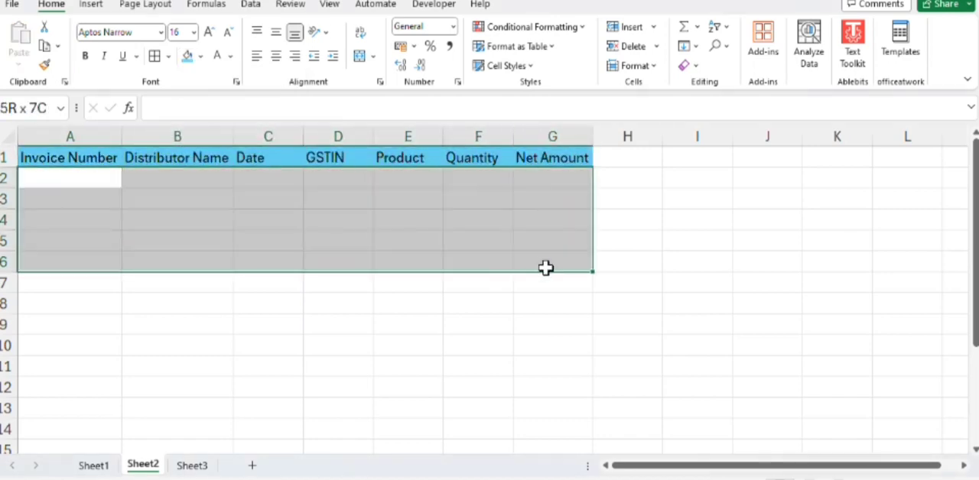
left_click(155, 58)
left_click(269, 324)
left_click(78, 180)
left_click(177, 179)
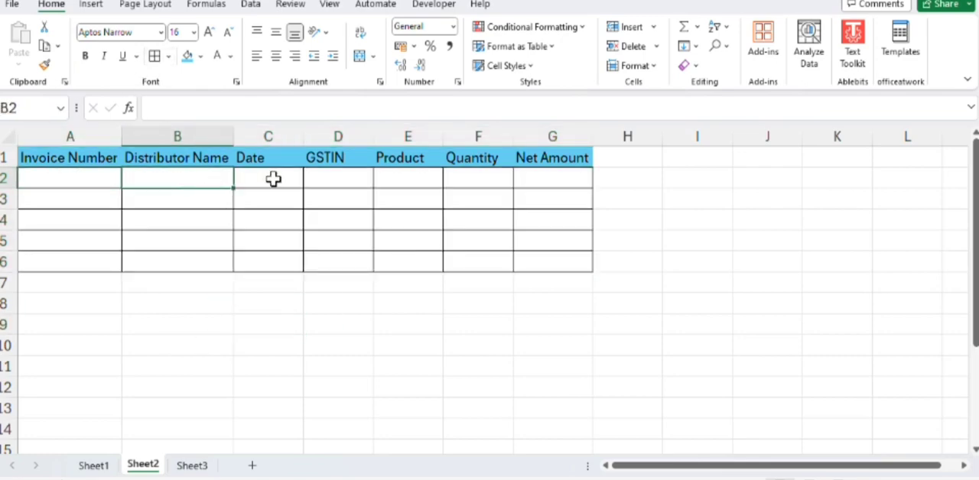
left_click(273, 179)
left_click(337, 178)
left_click(409, 178)
left_click(457, 176)
left_click(551, 177)
Step: Return to Sheet1 and enter 10 in the Invoice Number entry cell
left_click(89, 465)
left_click(378, 201)
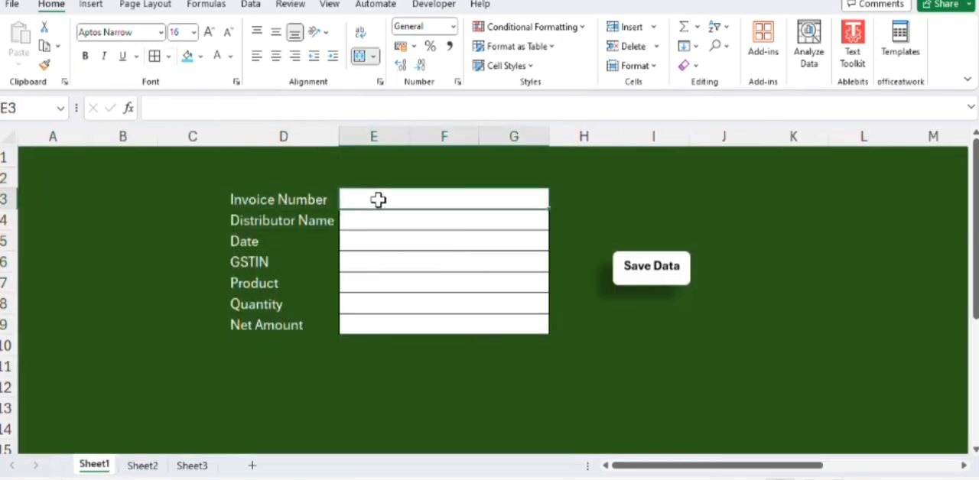
type("10")
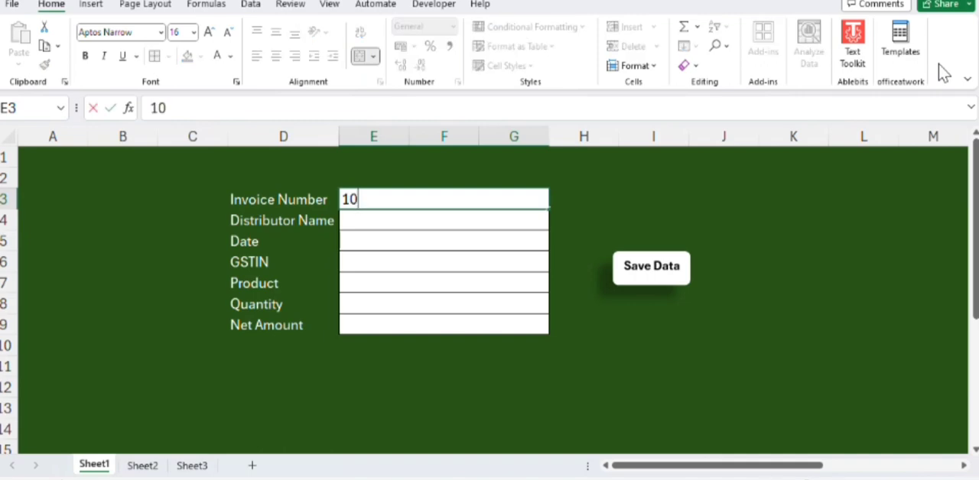
key("Return")
Step: Centre the contents of the seven entry cells, rows 3 to 9, horizontally
left_click(436, 199)
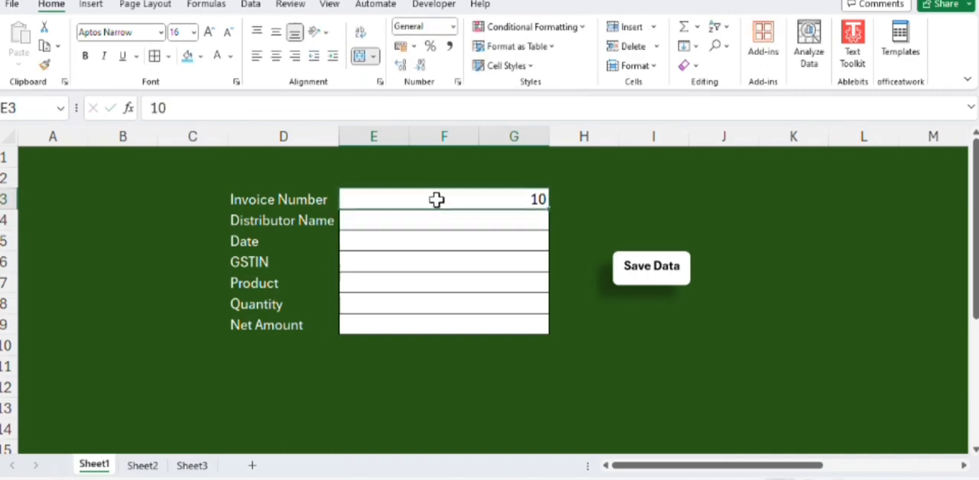
mouse_move(436, 200)
left_mouse_down()
mouse_move(413, 291)
mouse_move(411, 264)
mouse_move(409, 322)
left_mouse_up()
left_click(275, 55)
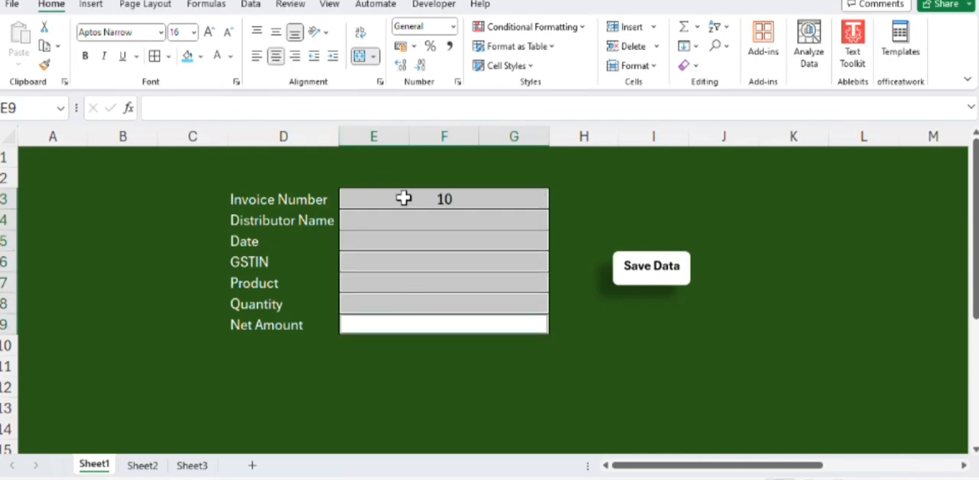
Step: Enter SUNIL ENTERPRISES as the distributor name and 23-03-24 as the date
left_click(417, 217)
type("SUNIL")
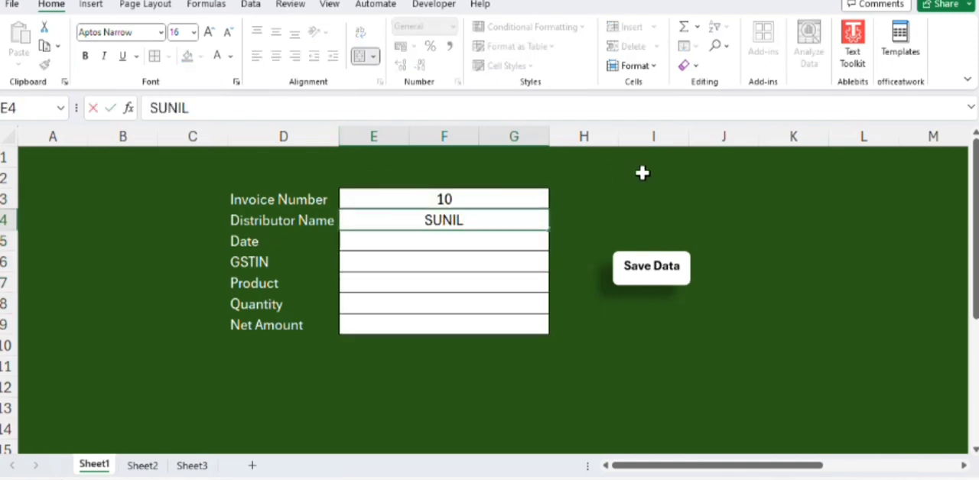
type(" ENTERPRISES")
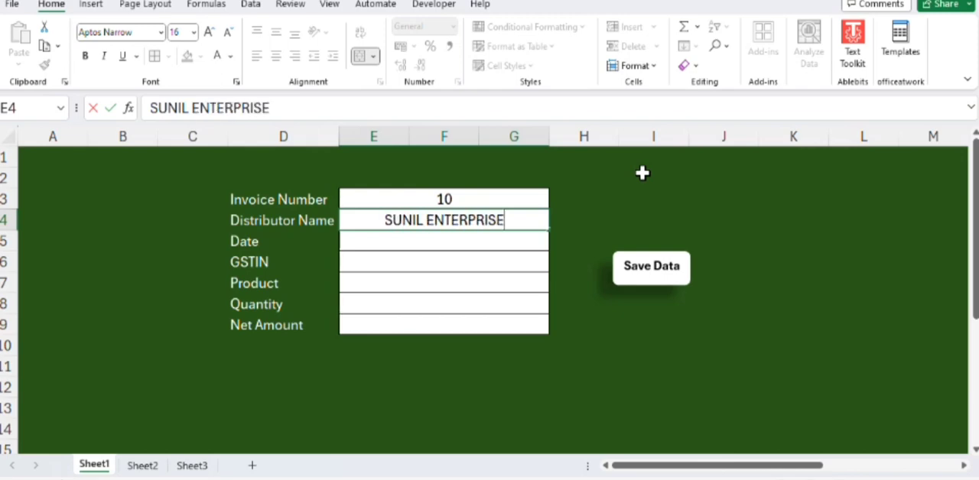
key("Return")
type("23")
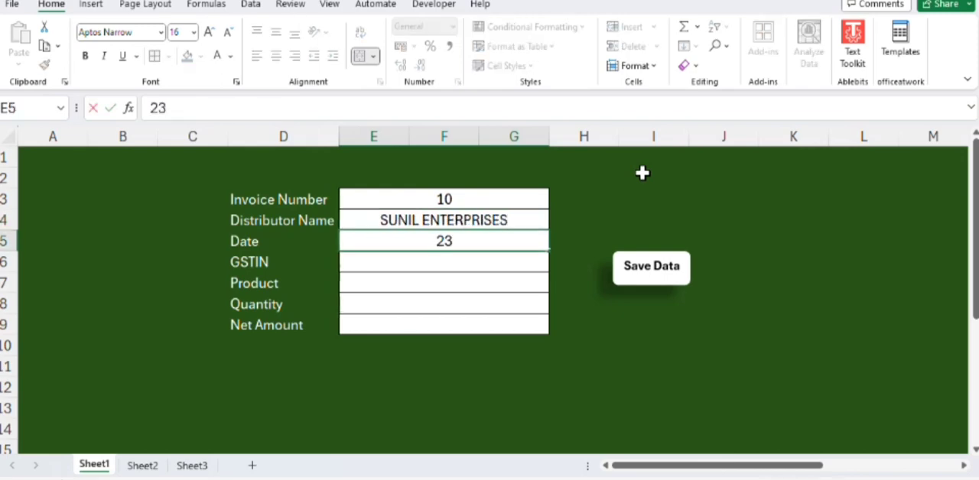
type("-03-24")
key("Return")
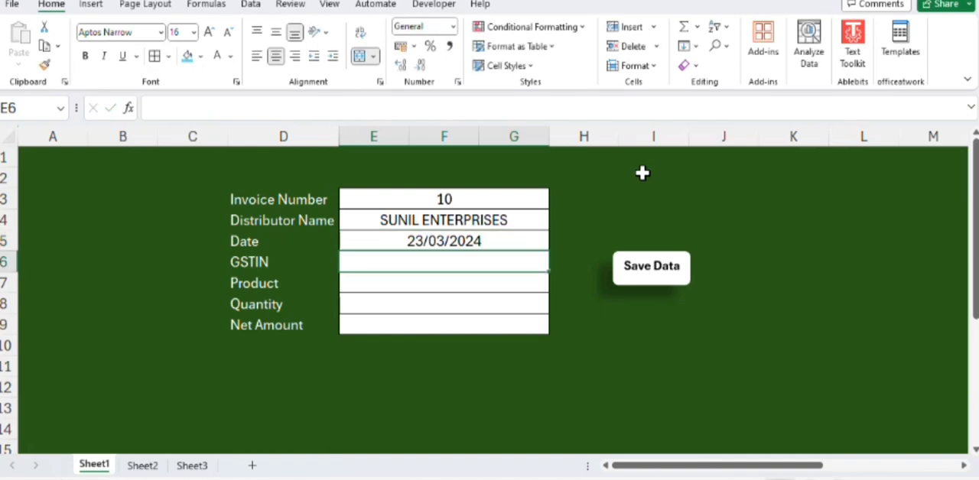
Step: Enter a sample tax identification number in the GSTIN cell and FAN as the product
type("3BHEKD")
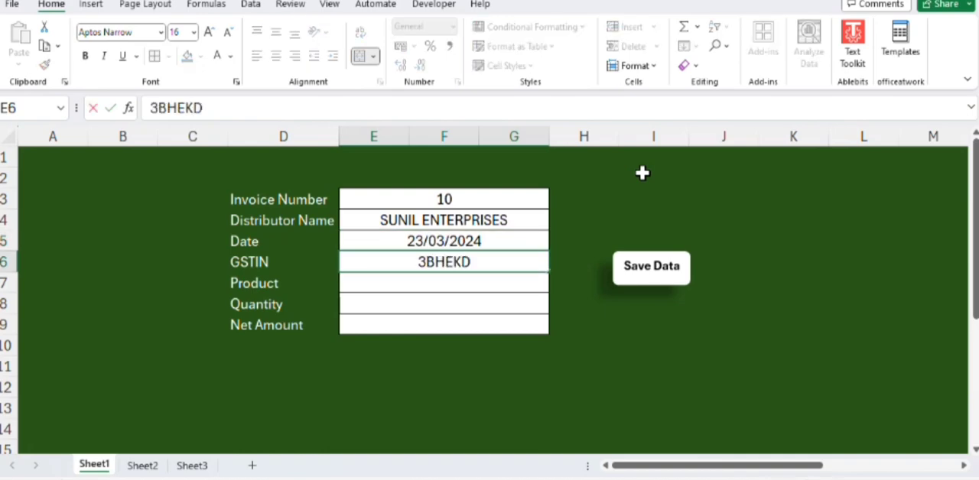
type("HSNDHJH")
key("Return")
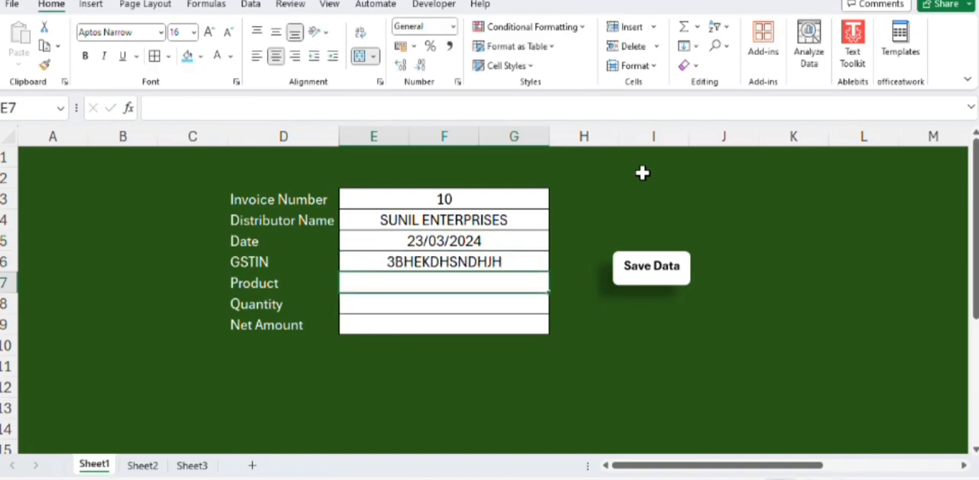
type("FAN")
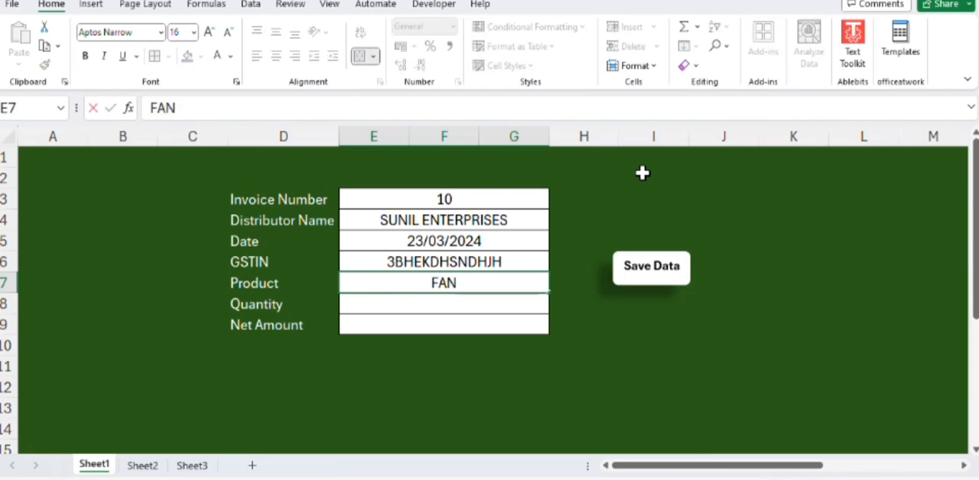
key("Return")
Step: Enter a quantity of 20 and a net amount of 50000
type("20")
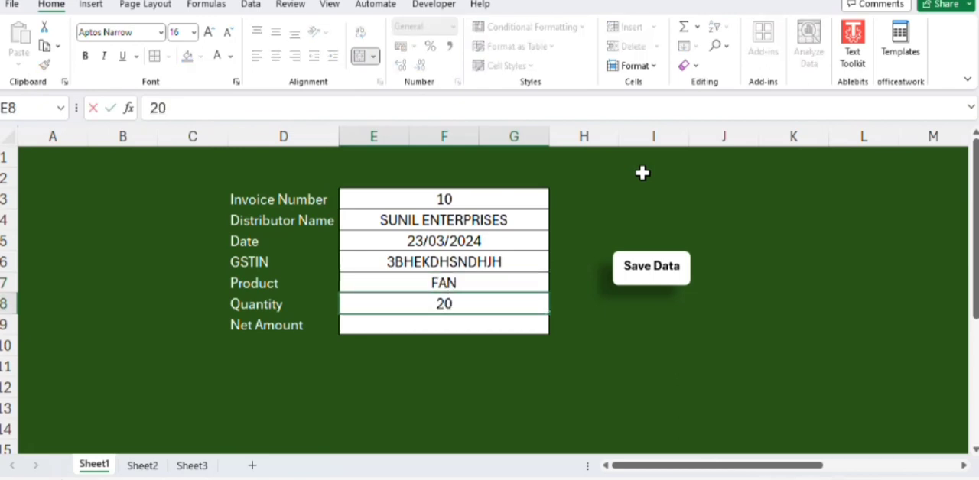
key("Return")
type("50000")
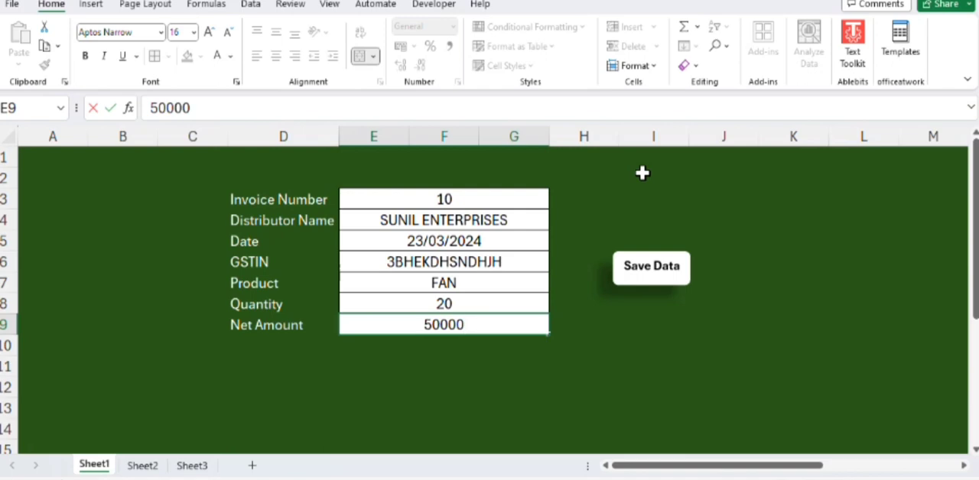
left_click(457, 365)
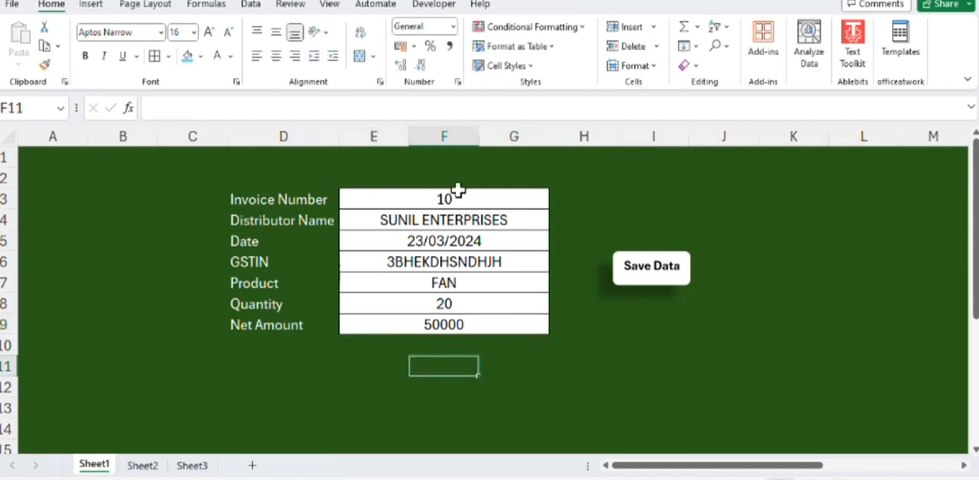
Step: Start recording a macro named ABC, stored in this workbook, with the Invoice Number entry cell selected
left_click(459, 194)
left_click(434, 6)
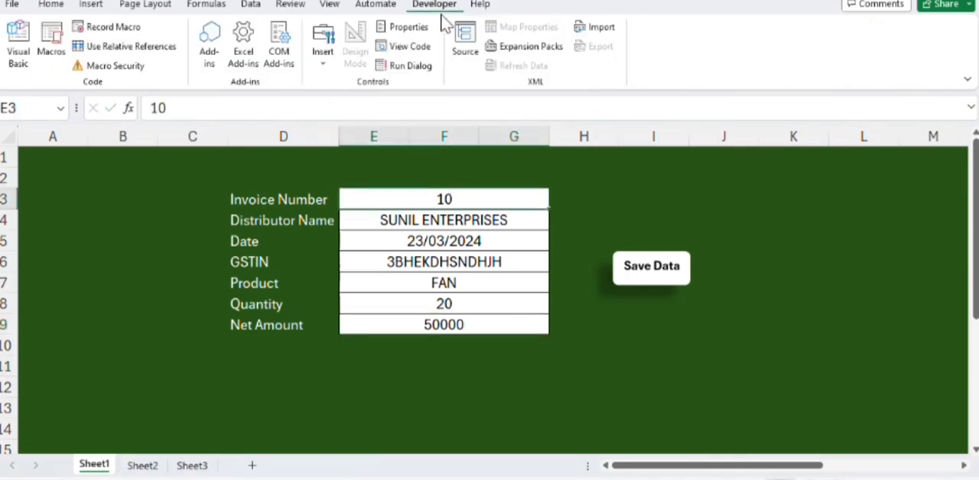
left_click(83, 31)
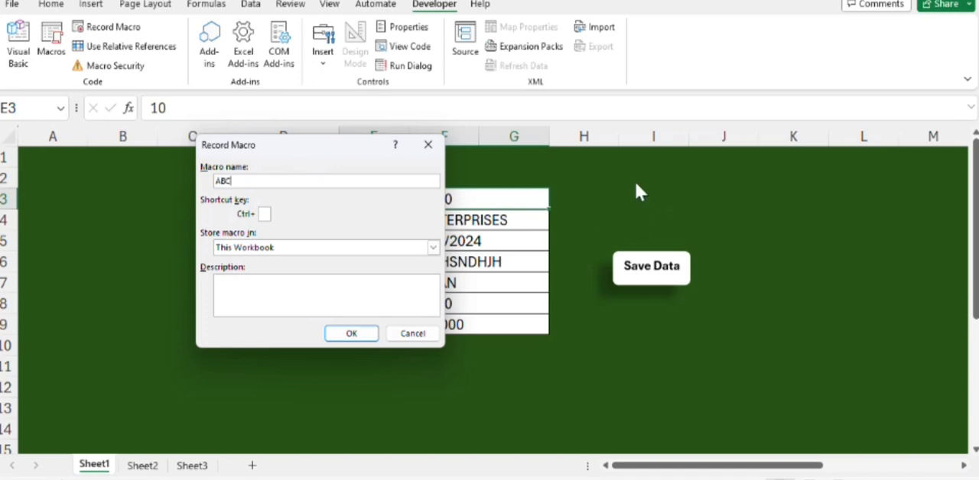
type("ABC")
left_click(351, 334)
Step: Copy all seven form entries from Invoice Number through Net Amount and switch to Sheet2
left_click_drag(431, 193, 430, 316)
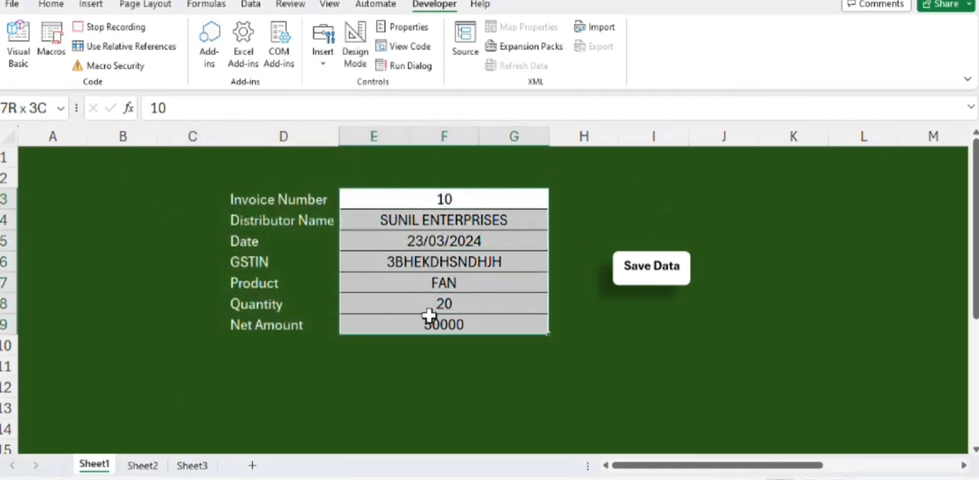
key("ctrl+c")
left_click(143, 465)
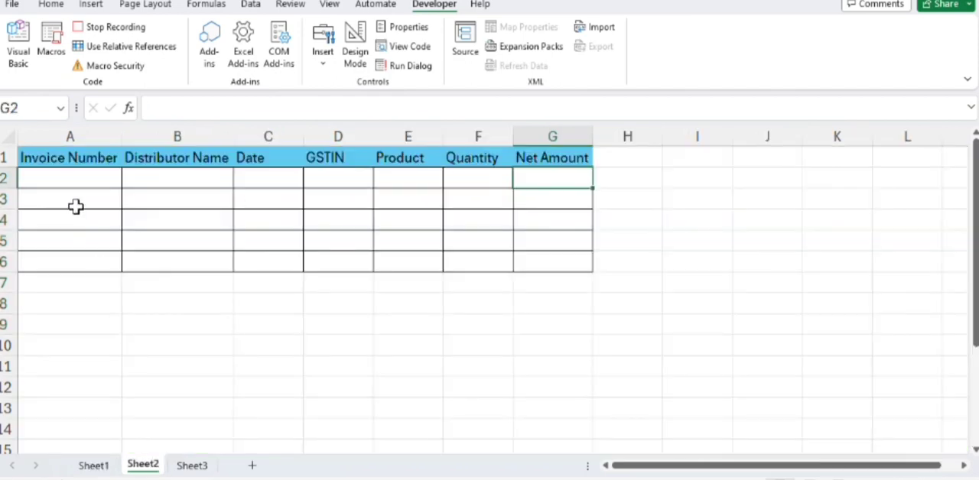
Step: Jump to header cell A1, select A2 below it with relative references turned on, and turn relative references off again
left_click(650, 157)
left_click(768, 158)
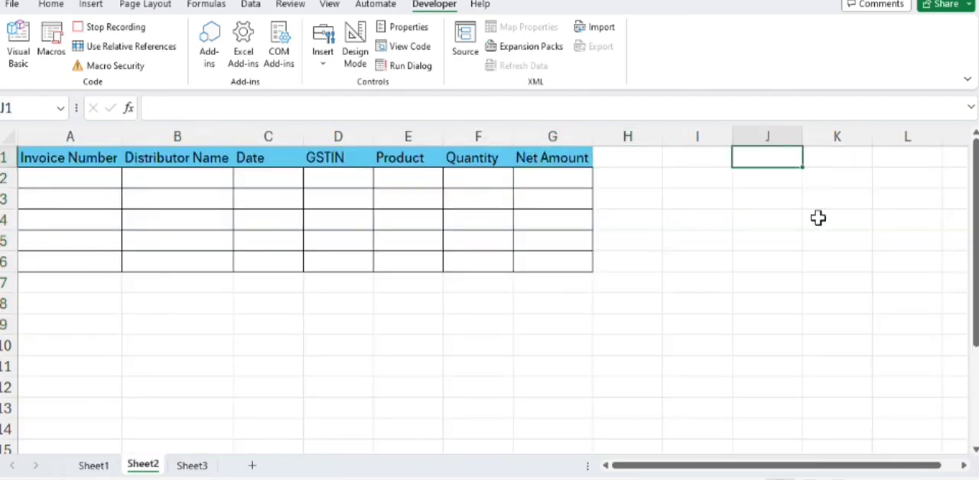
key("ctrl+Down")
key("ctrl+Left")
key("ctrl+Up")
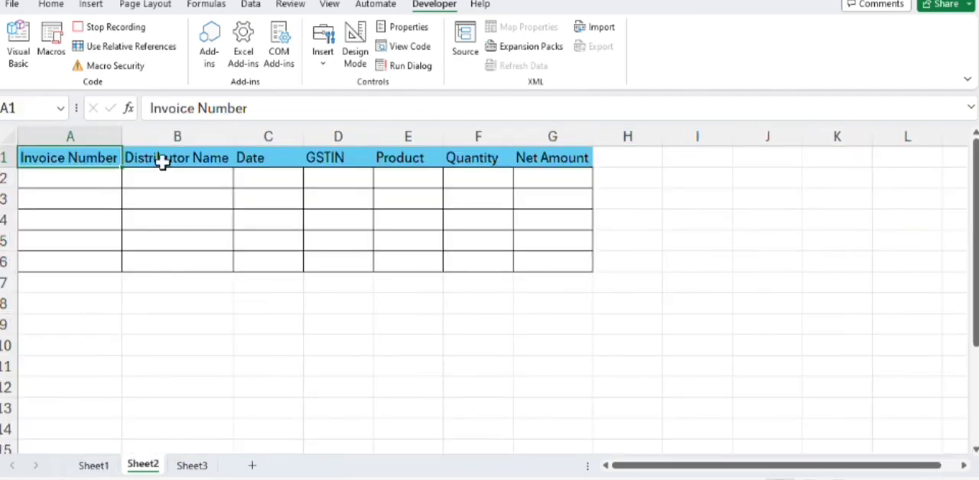
left_click(99, 48)
left_click(38, 180)
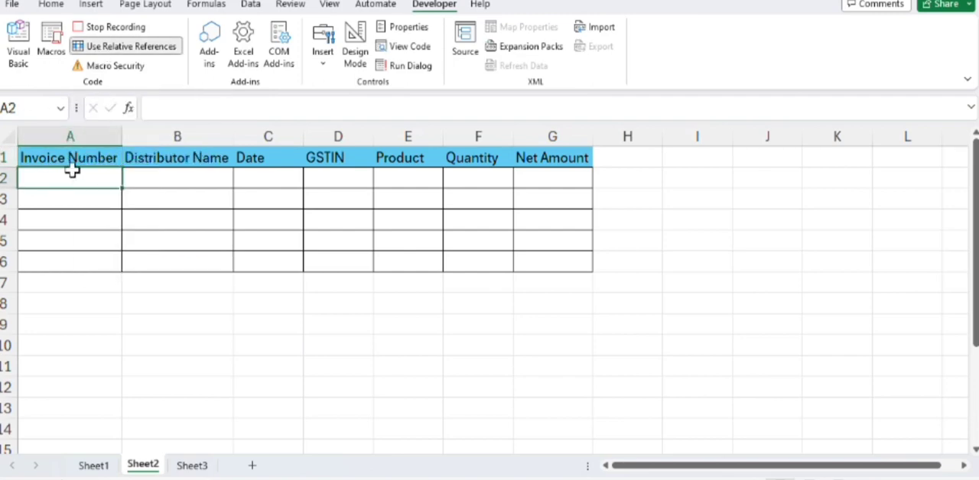
left_click(106, 47)
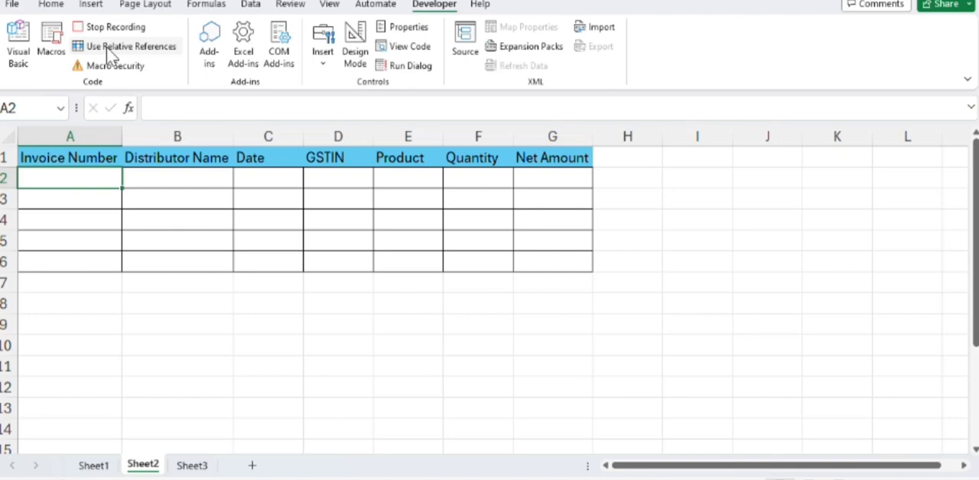
Step: Paste the copied form values transposed into the table starting at A2, and select the whole of row 2
right_click(79, 180)
left_click(114, 140)
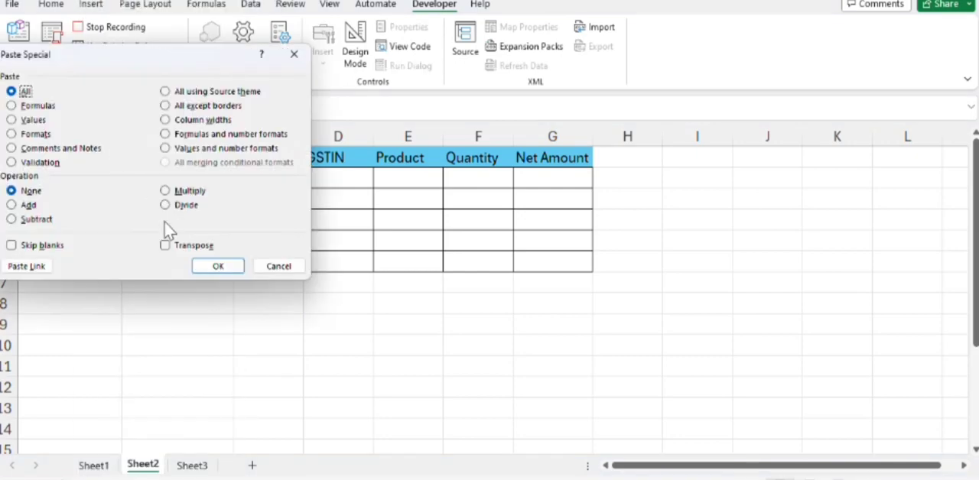
left_click(164, 245)
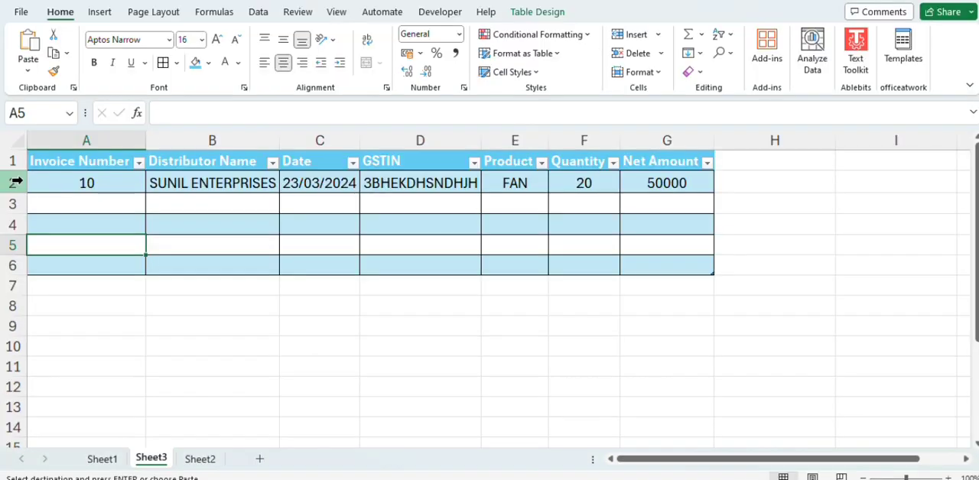
left_click(15, 183)
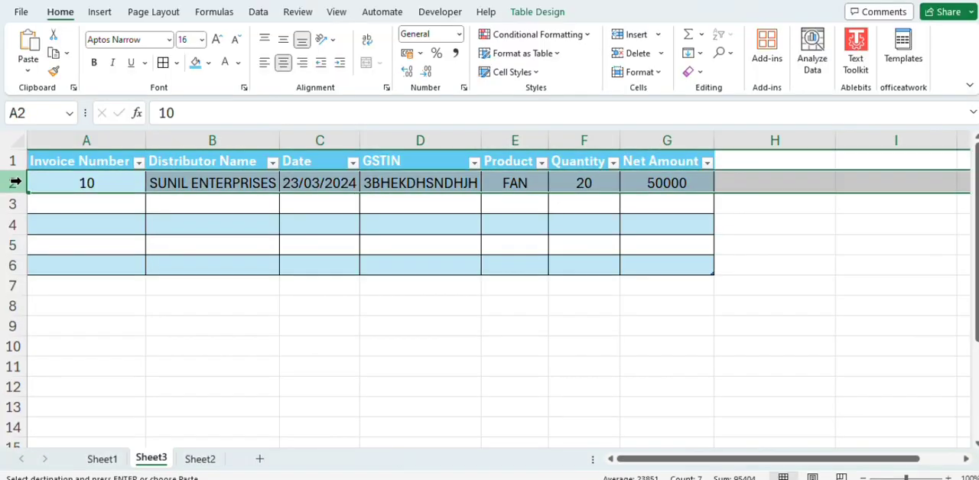
right_click(15, 183)
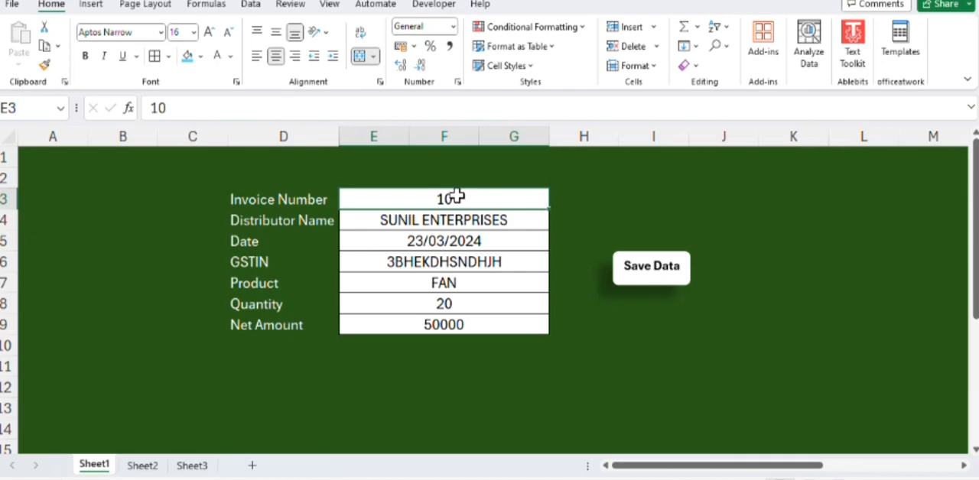
Step: Clear the contents of all seven entry cells on Sheet1, from Invoice Number to Net Amount
left_click(453, 221, "ctrl")
left_click(458, 242, "ctrl")
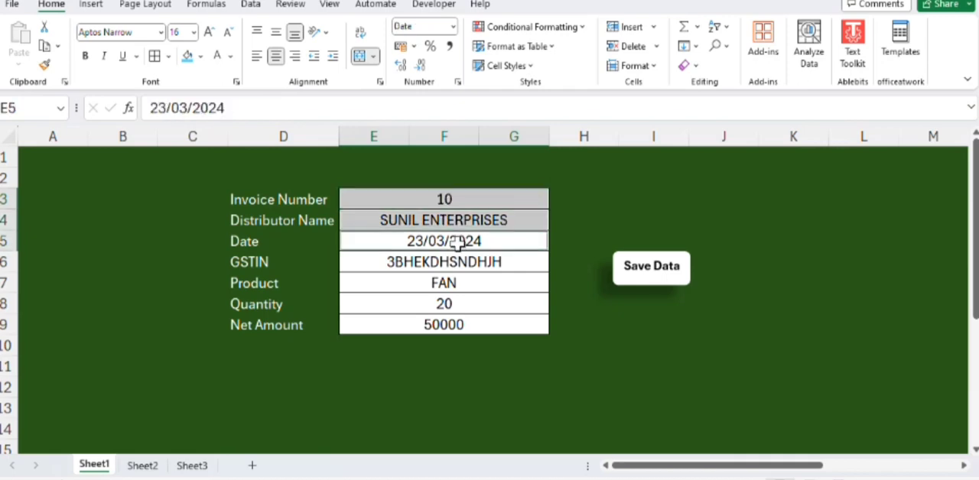
left_click(465, 262, "ctrl")
left_click(472, 284, "ctrl")
left_click(479, 304, "ctrl")
left_click(487, 325, "ctrl")
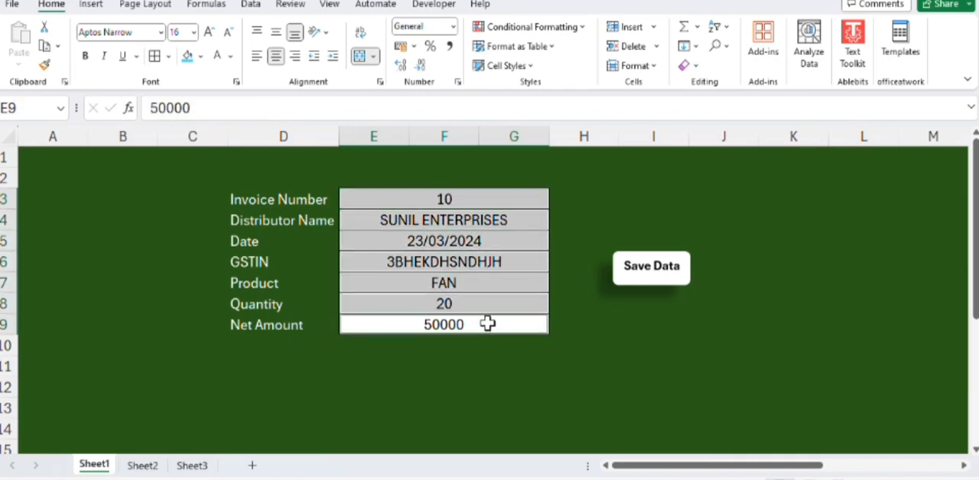
key("Delete")
Step: Stop recording the macro and select the Invoice Number entry cell
left_click(434, 5)
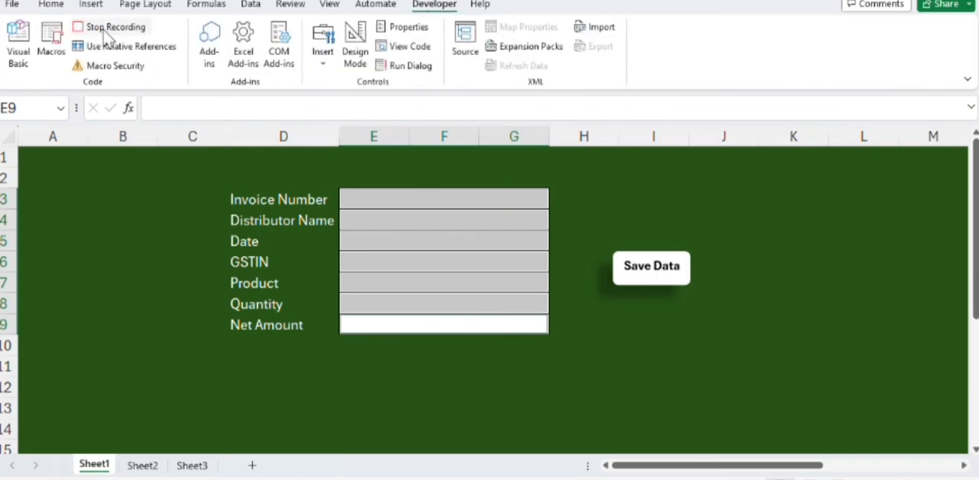
left_click(88, 27)
left_click(419, 199)
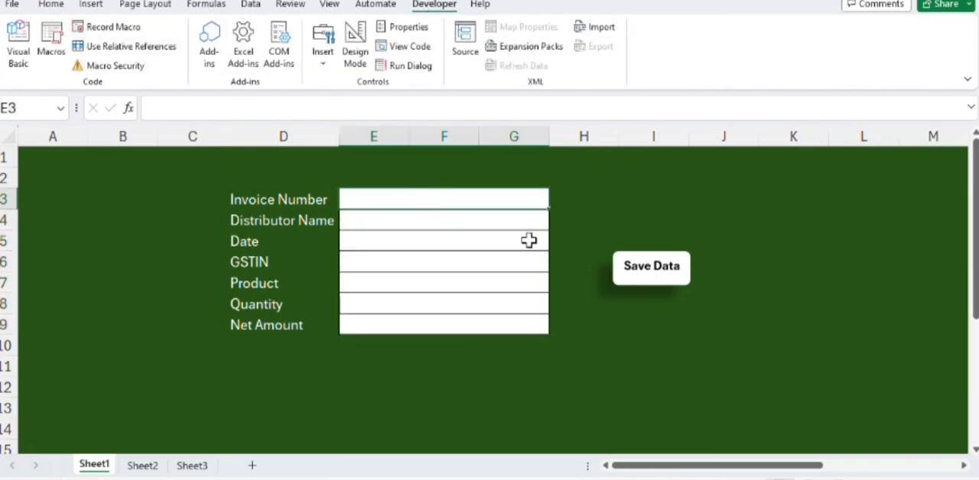
Step: Assign the ABC macro to the Save Data shape
right_click(652, 268)
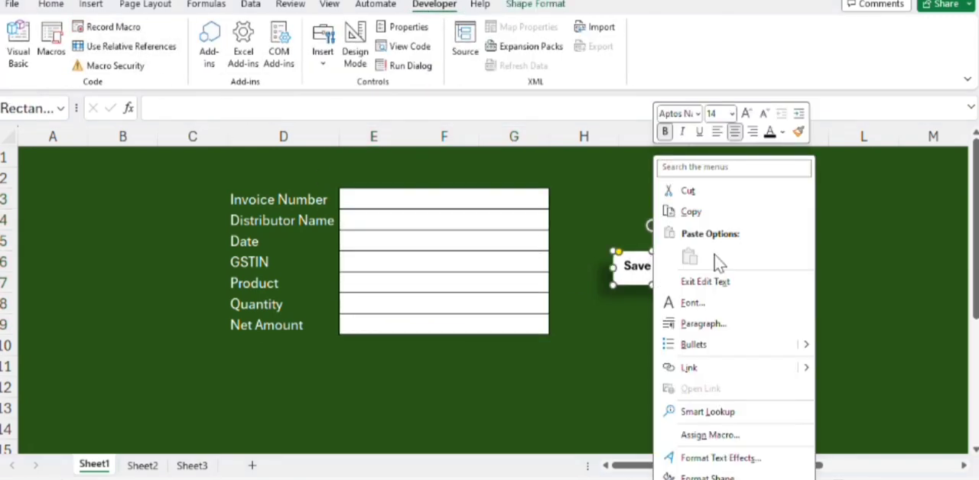
left_click(710, 434)
left_click(666, 281)
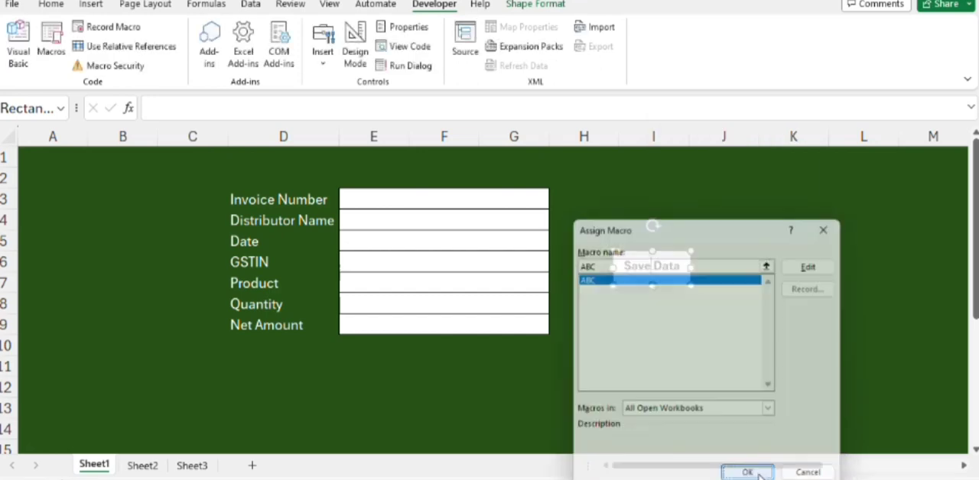
left_click(748, 473)
Step: Enter 11 as the invoice number in the cleared form
left_click(422, 202)
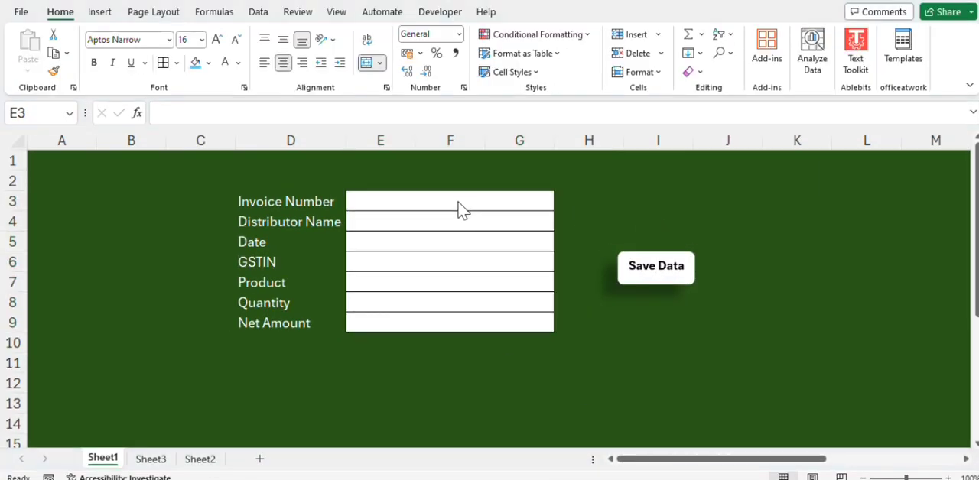
left_click(456, 199)
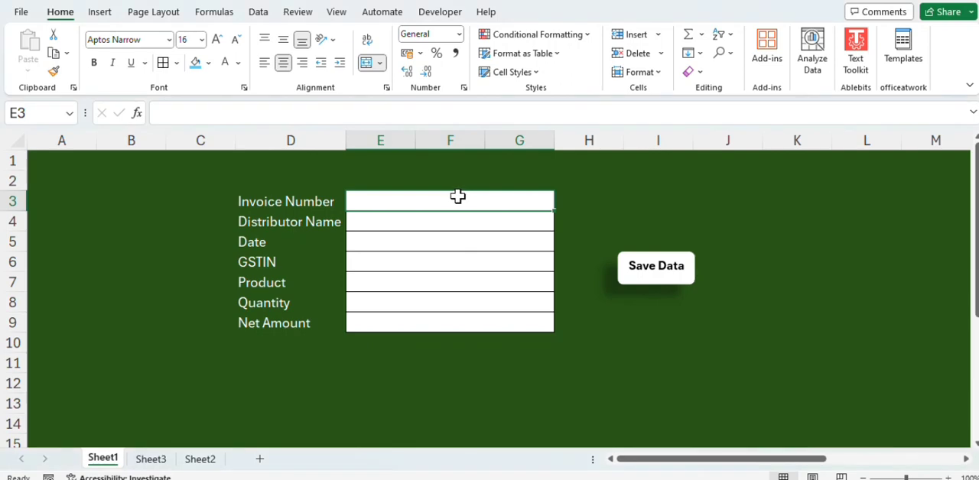
type("11")
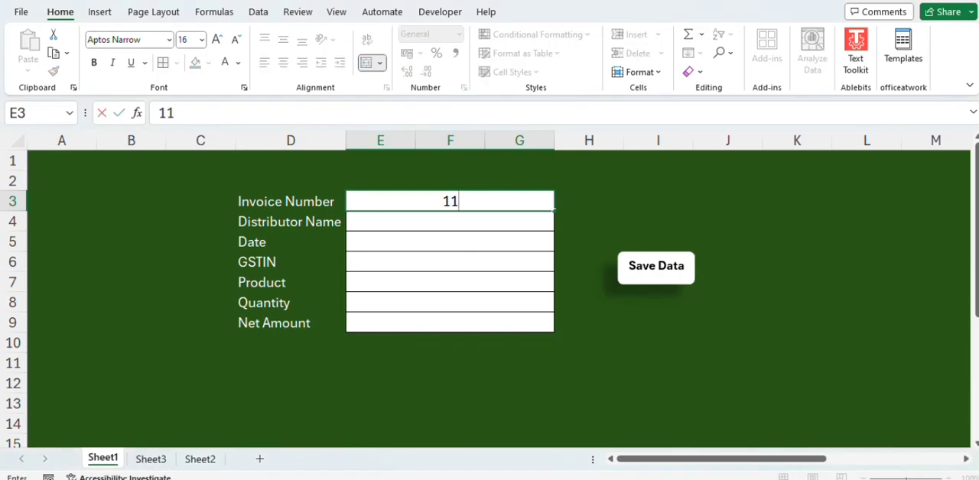
key("Return")
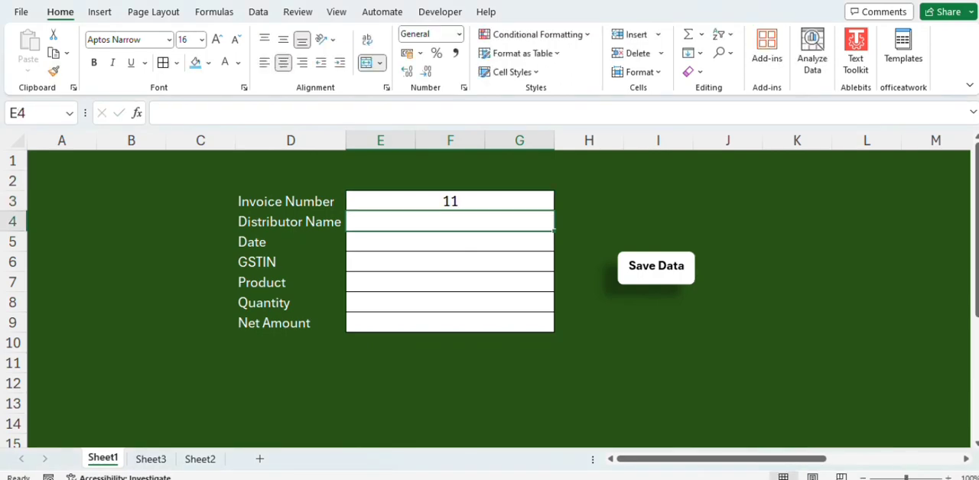
Step: Enter a sample distributor name and 23-03-24 as the date
type("ARUN")
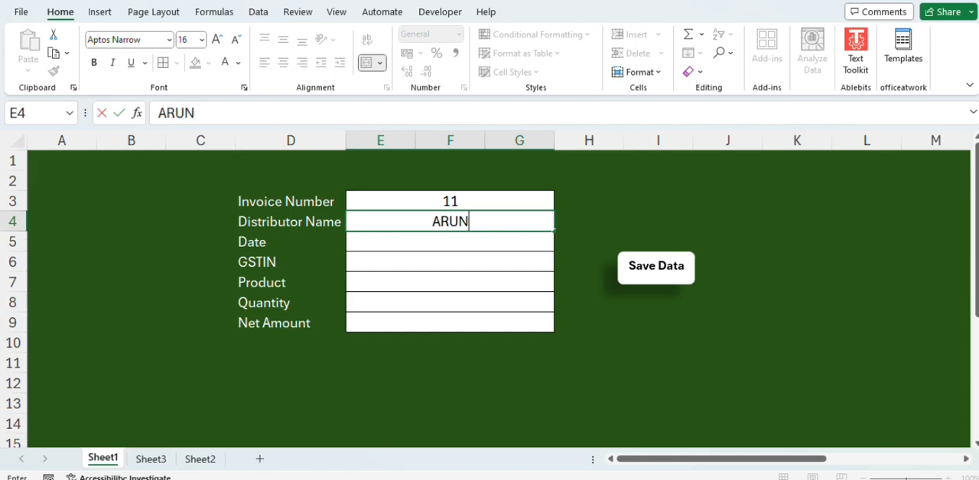
key("Return")
type("23")
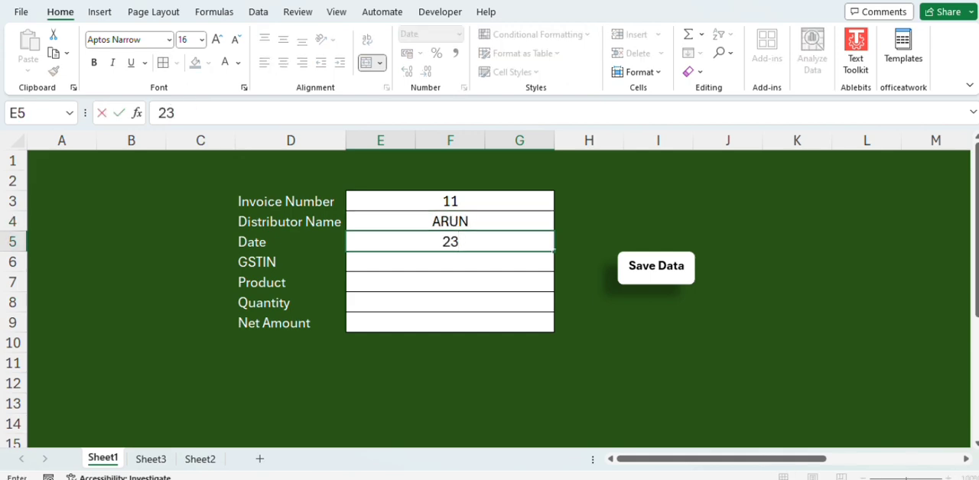
type("-03-24")
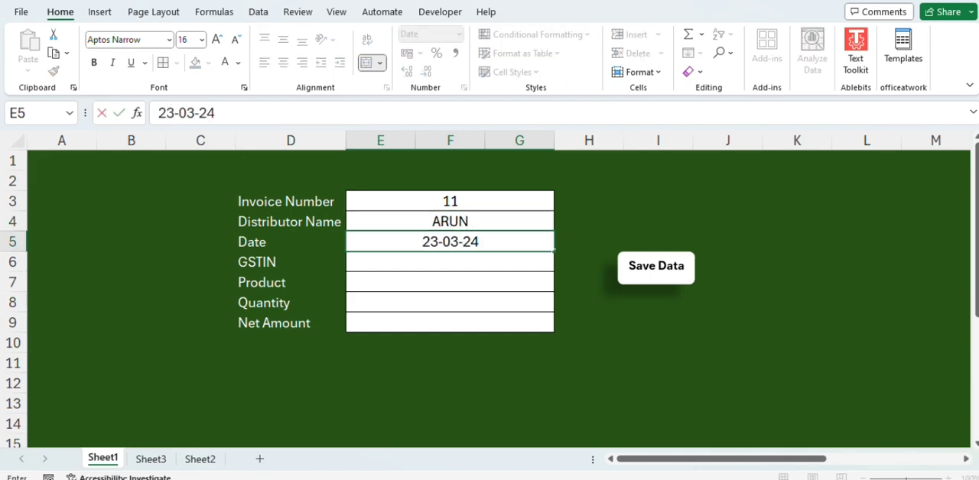
key("Tab")
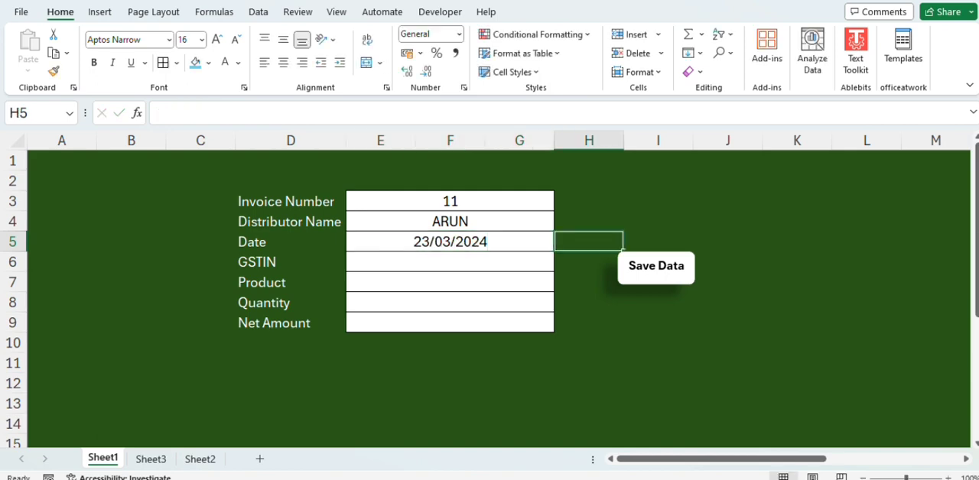
Step: Enter a sample tax identification number in the GSTIN cell
left_click(485, 268)
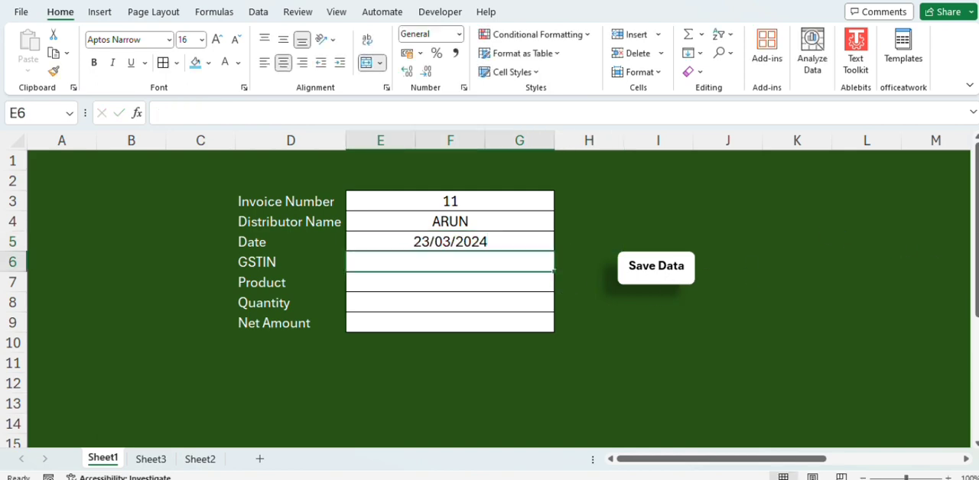
type("3NJ")
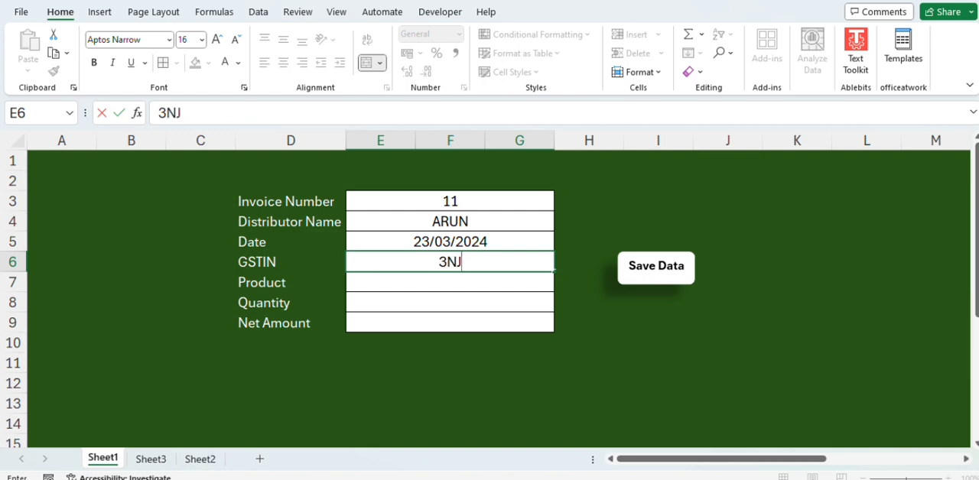
type("ISDHU")
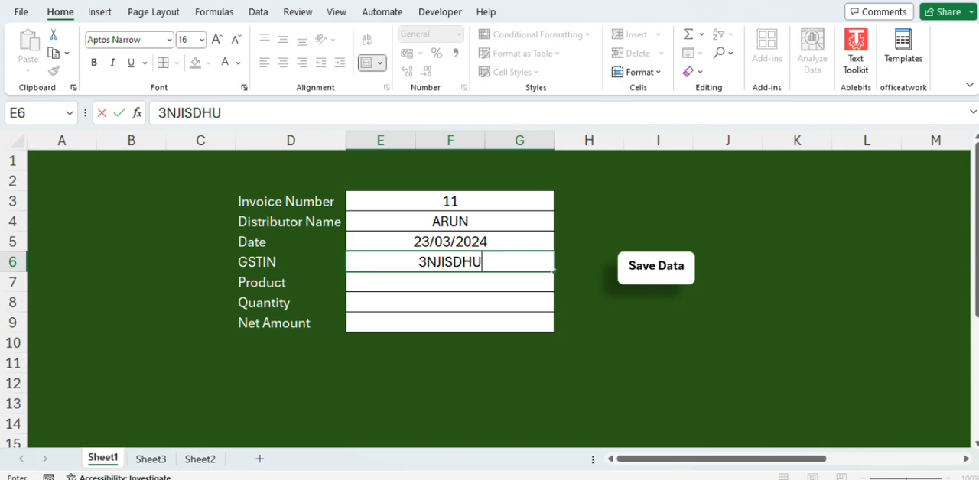
type("SD")
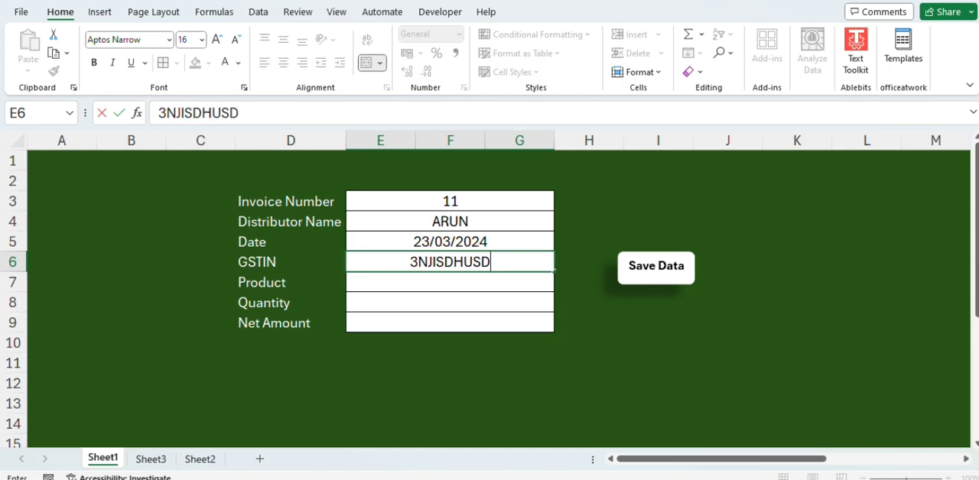
type("FH")
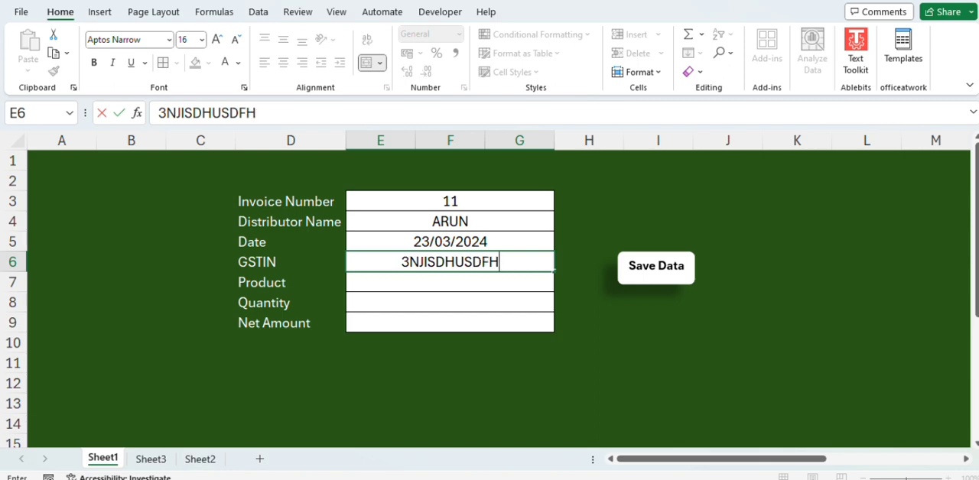
key("Return")
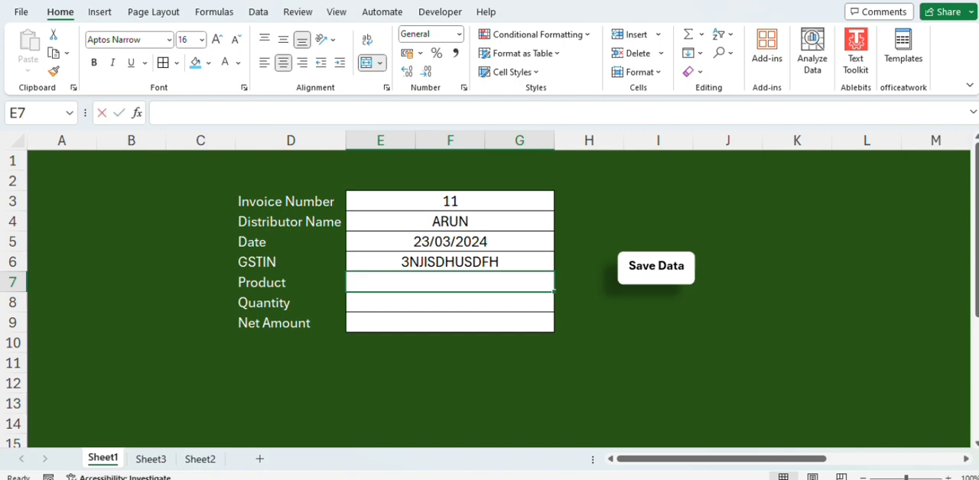
Step: Enter COOLER as the product
type("COOLER")
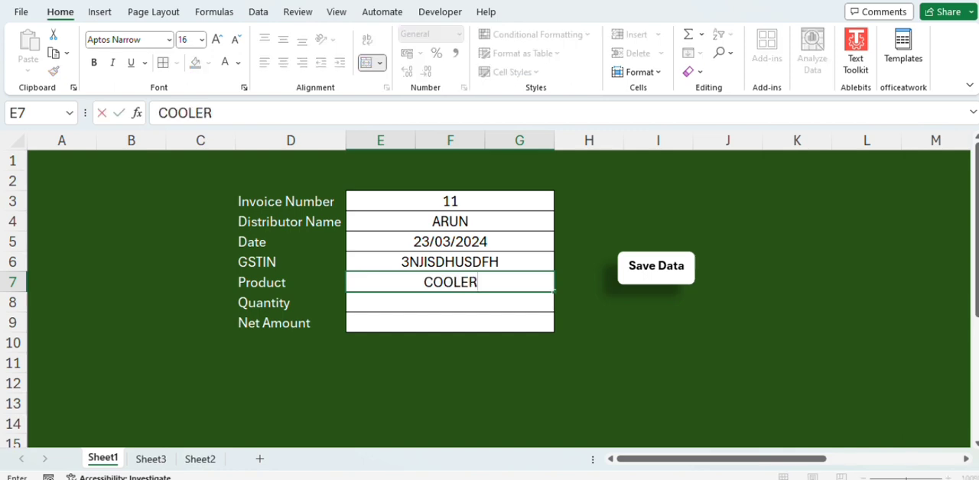
key("Return")
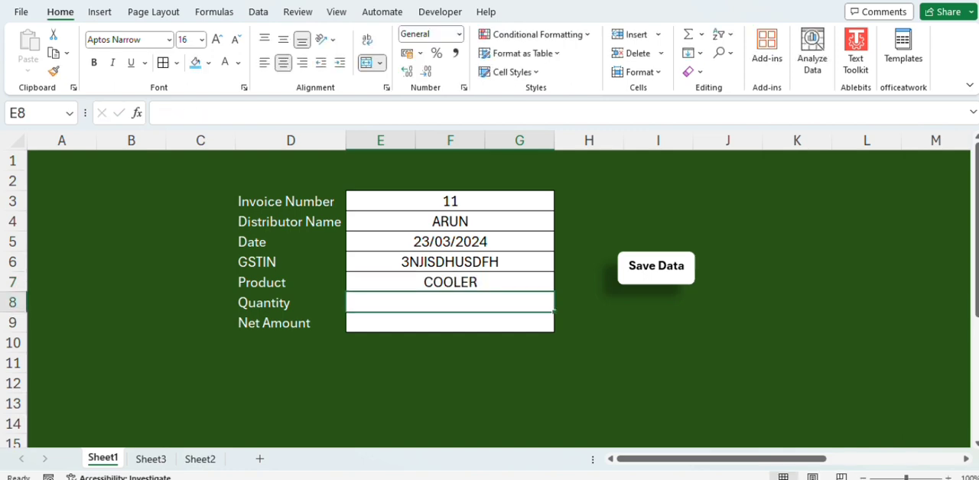
Step: Enter a quantity of 10 and a net amount of 90000, and save the entry with the form's Save Data shape
type("10")
key("Return")
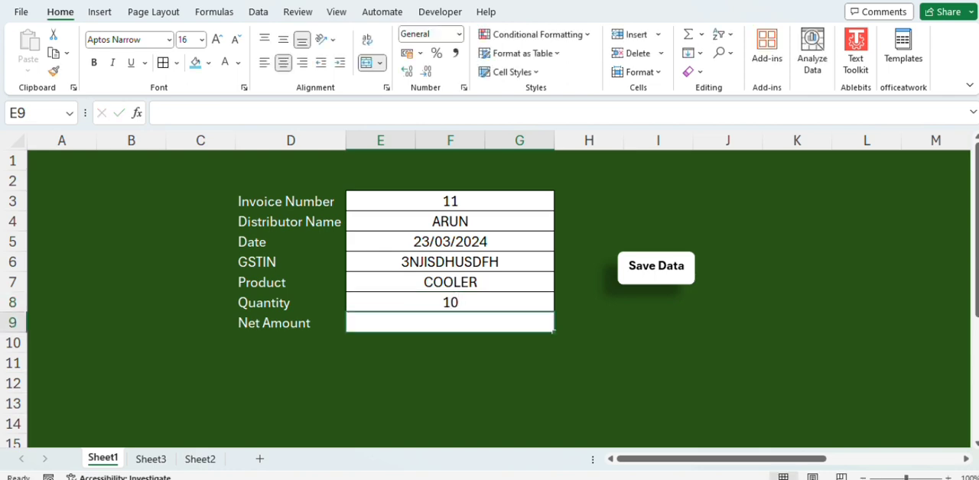
type("90000")
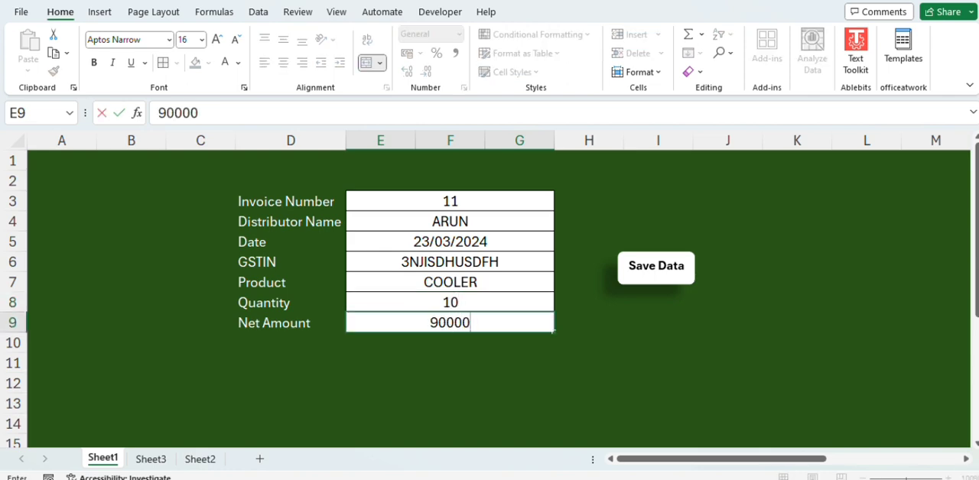
left_click(654, 279)
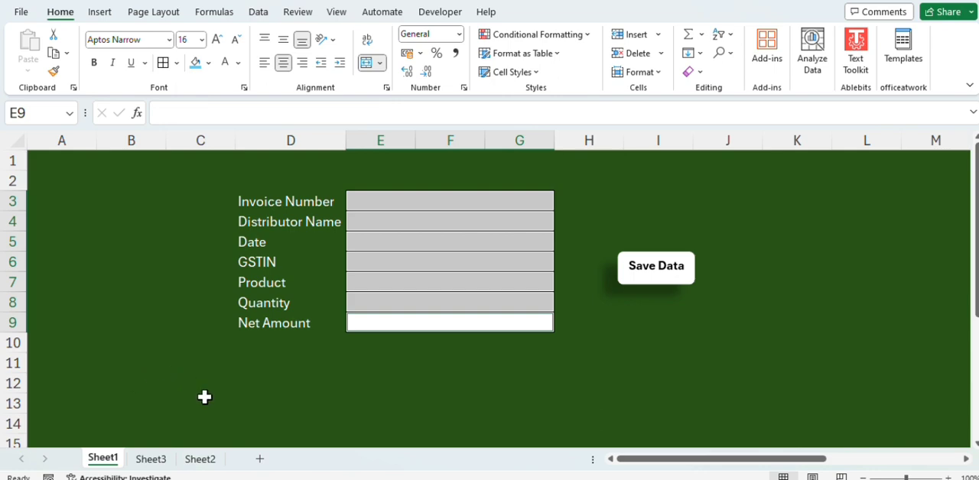
Step: Set the invoice number in cell A2 of Sheet3 to 11, and return to the form on Sheet1
left_click(150, 459)
double_click(109, 175)
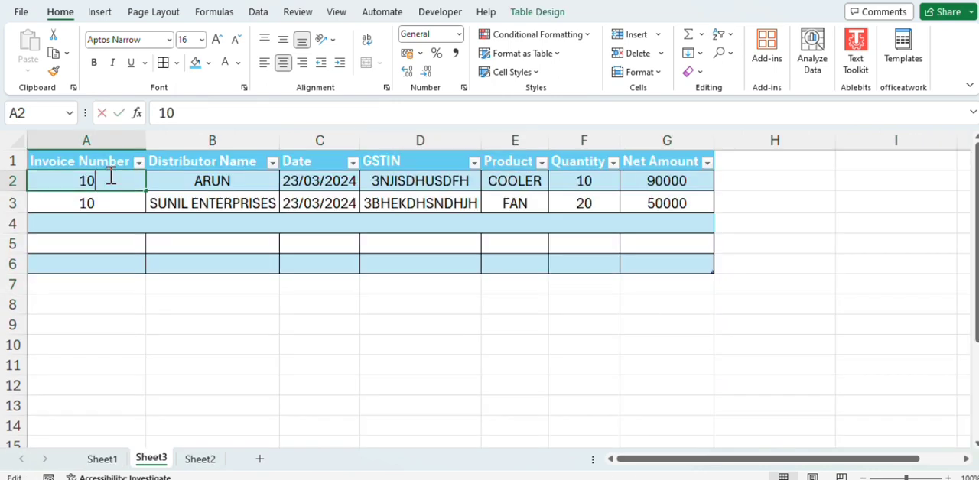
key("BackSpace")
type("1")
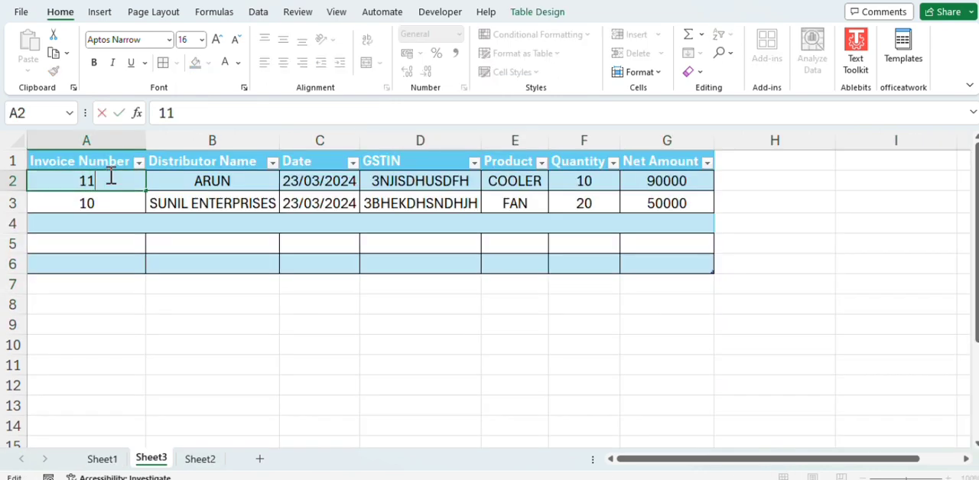
left_click(173, 327)
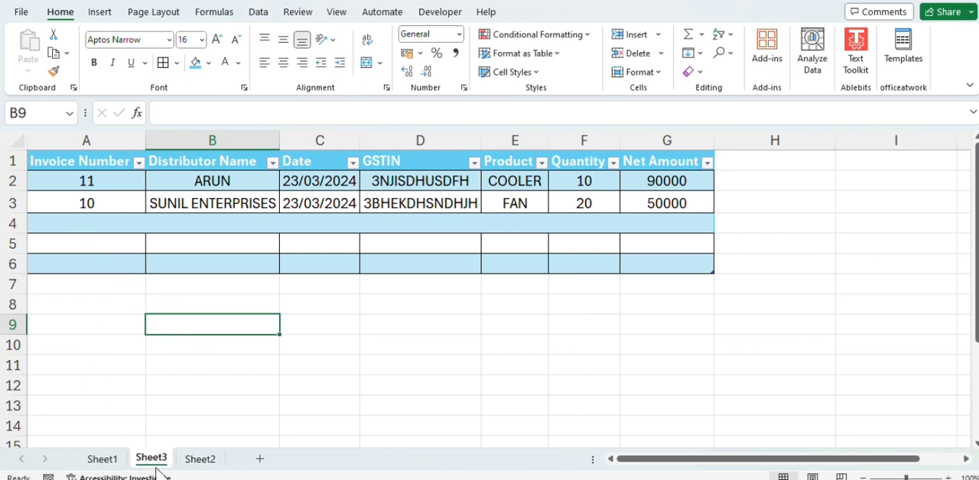
left_click(104, 460)
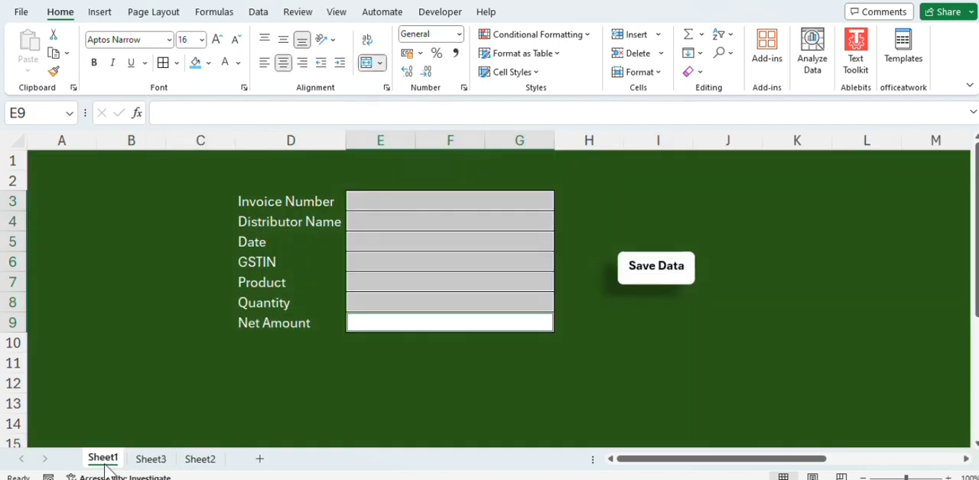